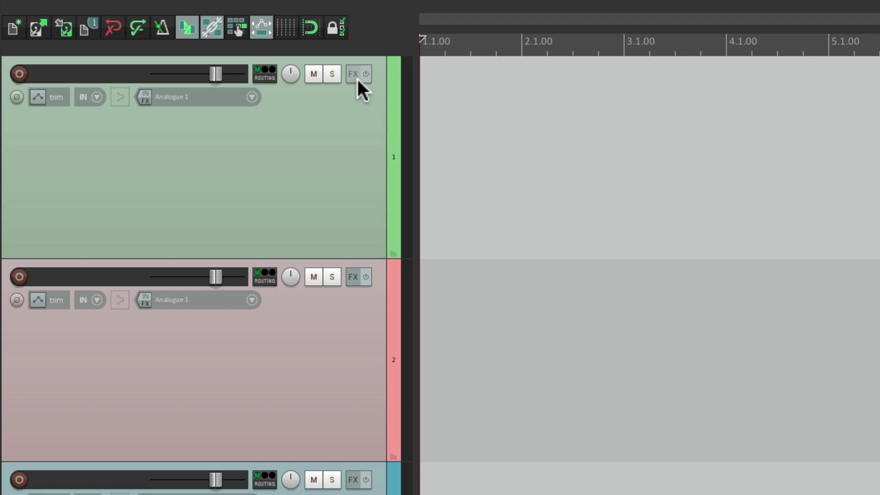
Add VST: ReaGate (Cockos) from the Favorites list to track 1's FX chain
left_click(357, 77)
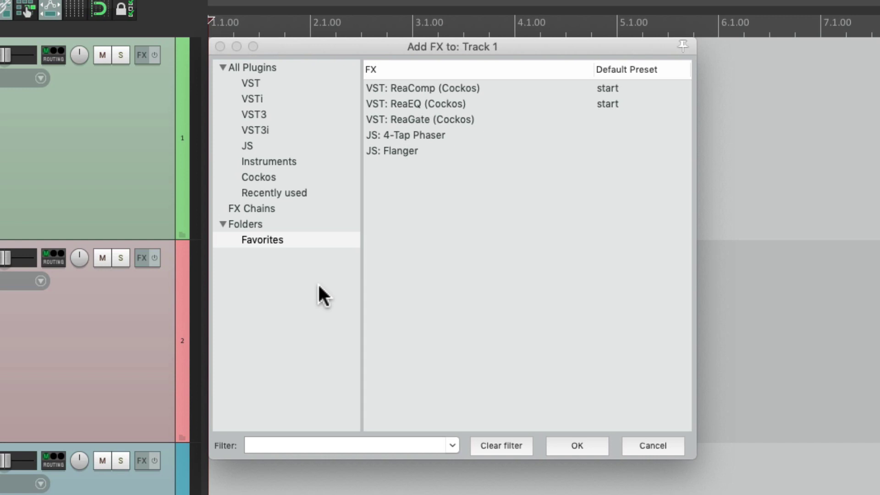
left_click(483, 119)
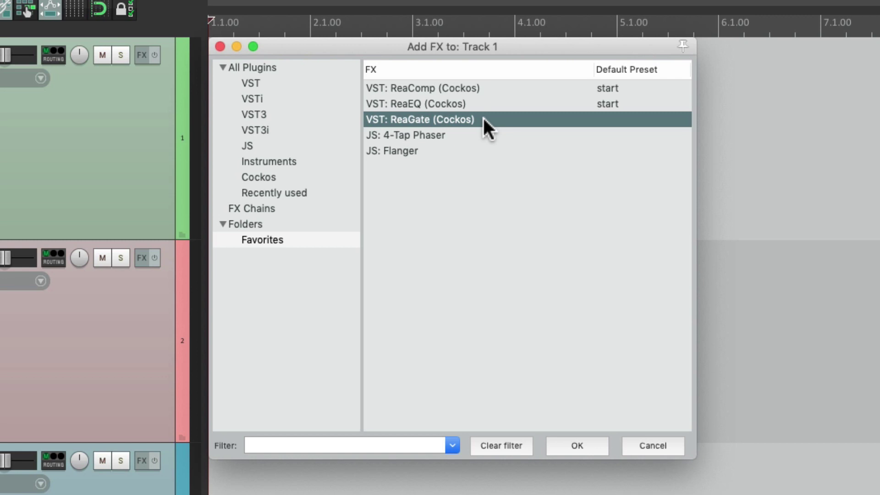
double_click(483, 120)
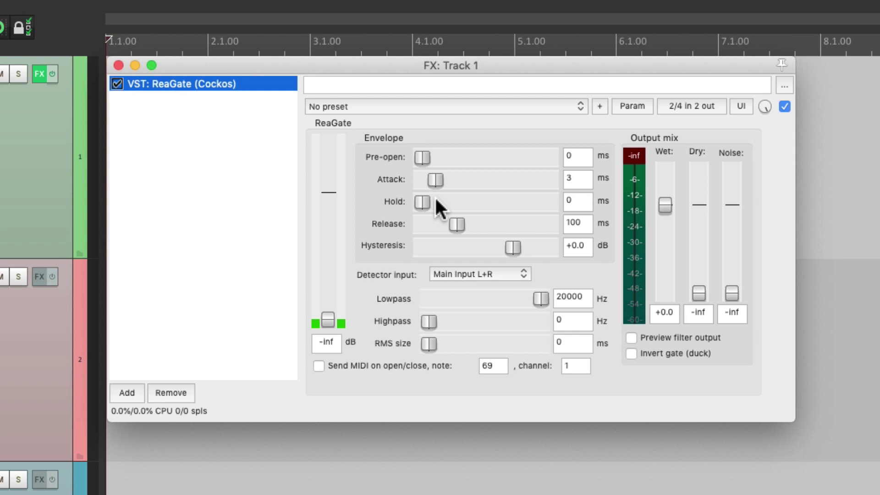
Append ReaComp, ReaEQ, 4-Tap Phaser and Flanger to track 1's chain, then clear the selection
double_click(240, 163)
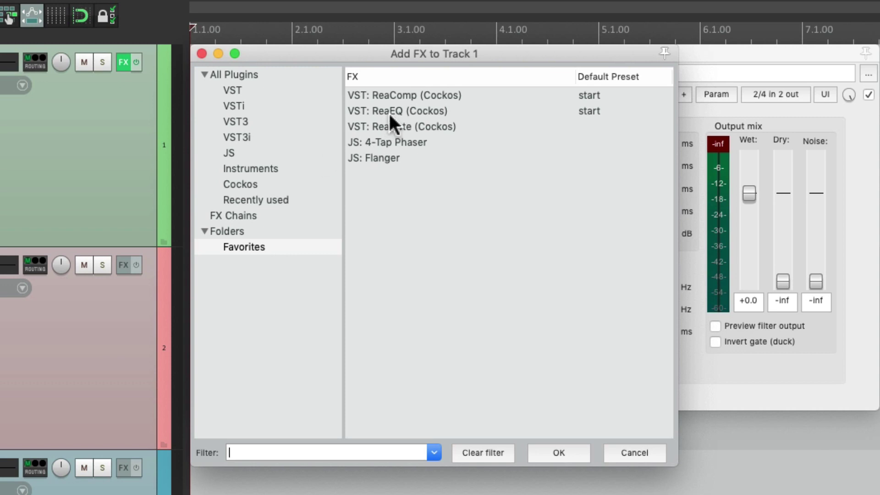
double_click(407, 98)
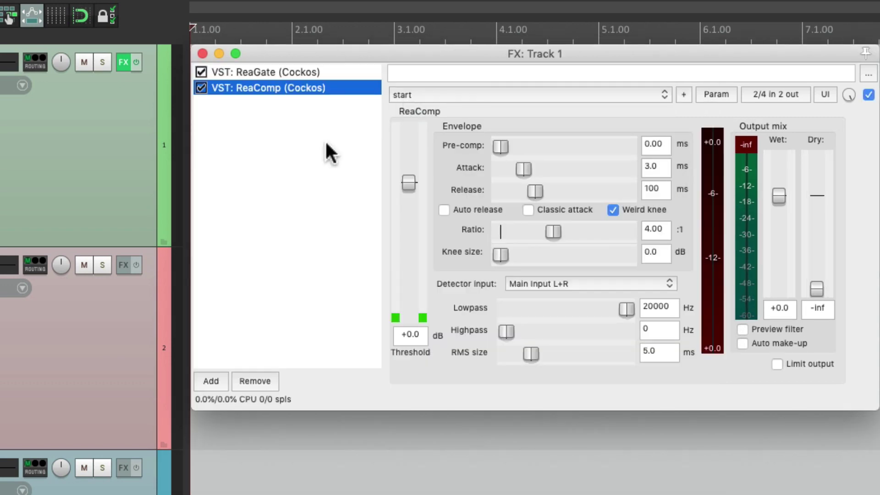
double_click(328, 145)
double_click(409, 111)
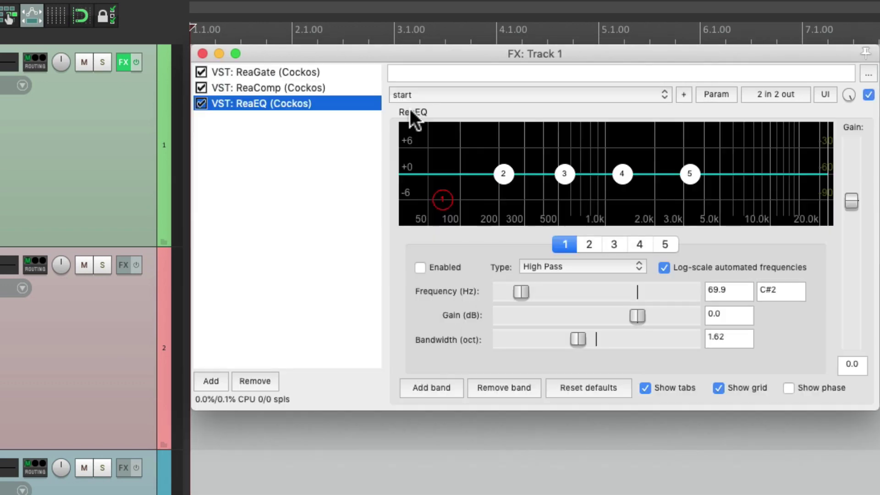
double_click(303, 164)
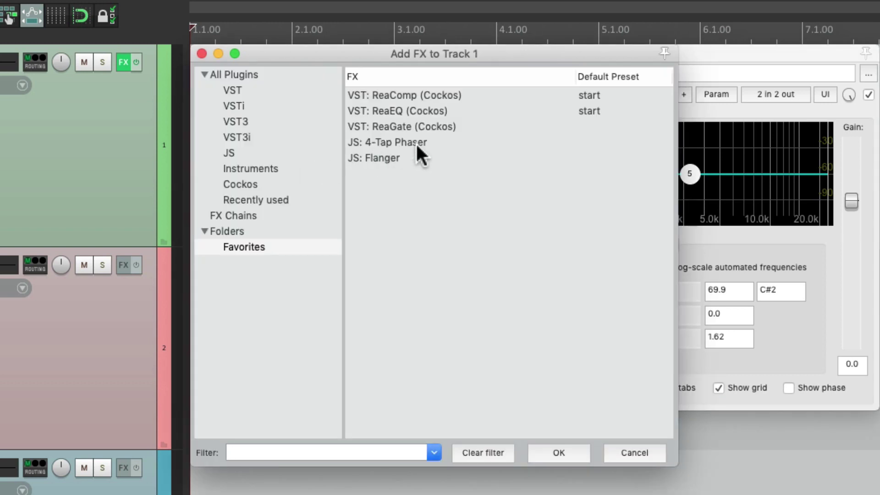
double_click(416, 142)
double_click(315, 182)
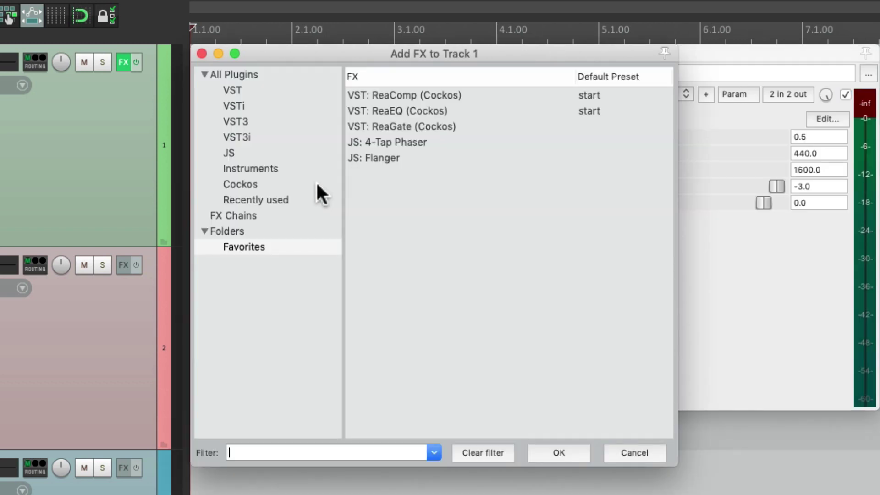
double_click(408, 159)
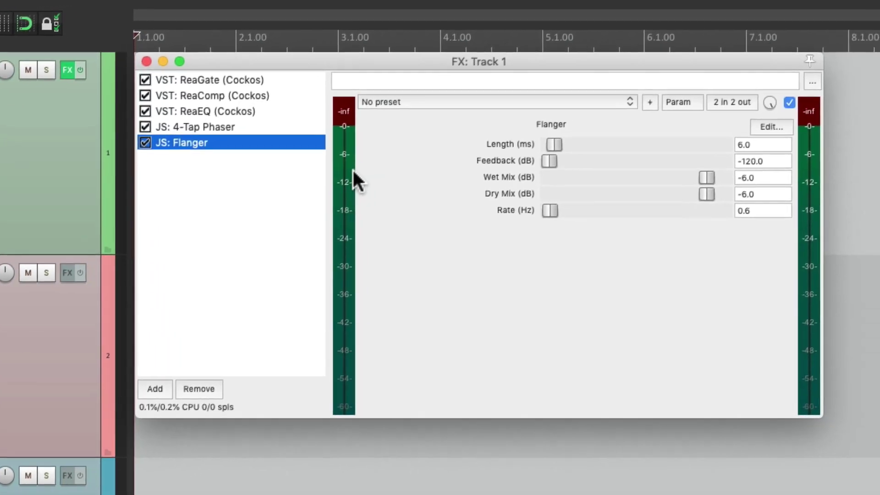
left_click(186, 214)
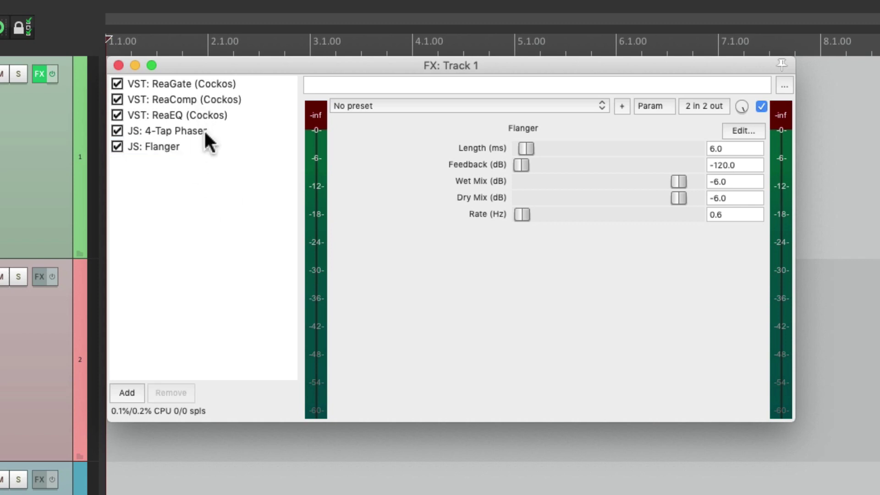
Step through ReaGate, ReaComp, ReaEQ, 4-Tap Phaser and Flanger in the chain, ending on ReaGate
left_click(211, 85)
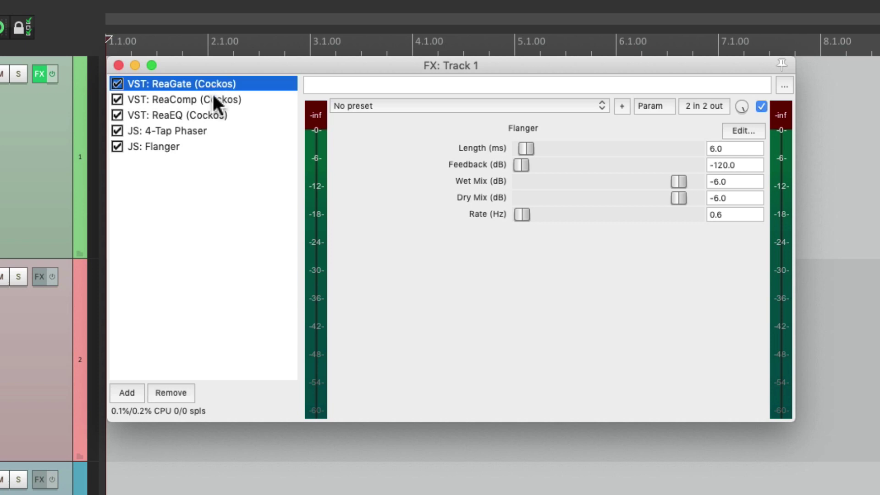
left_click(212, 146)
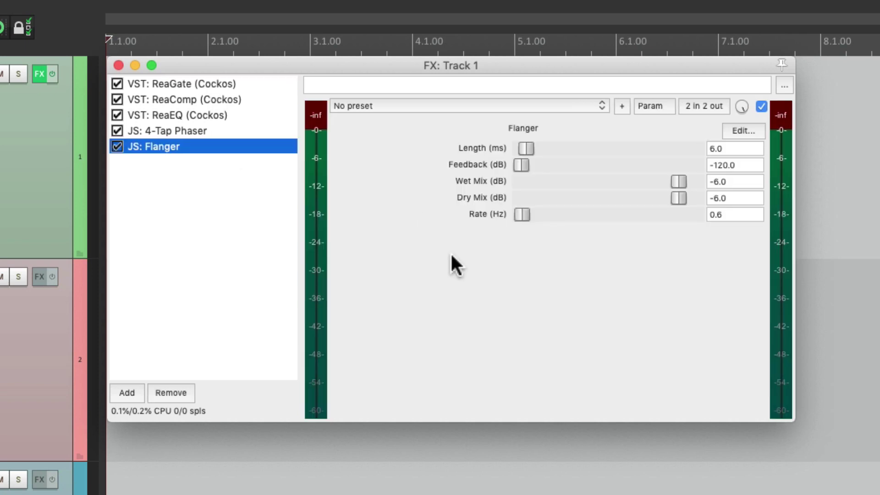
left_click(260, 85)
left_click(250, 99)
left_click(243, 115)
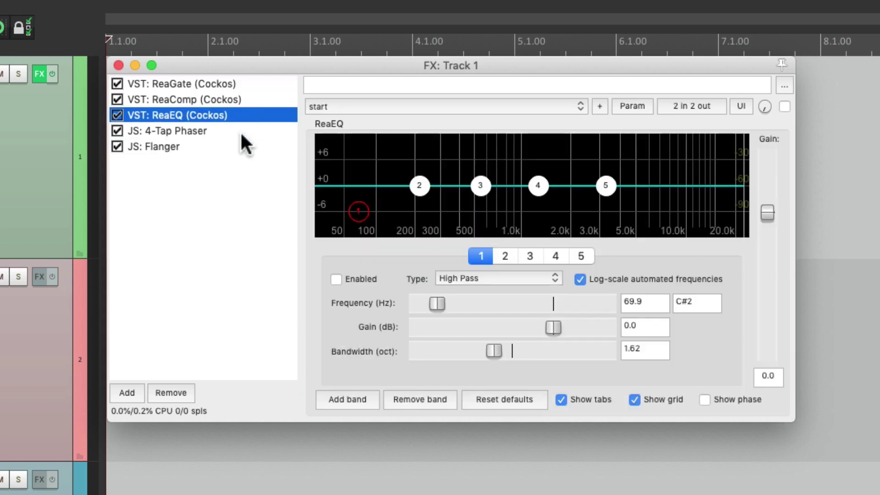
left_click(240, 131)
left_click(226, 146)
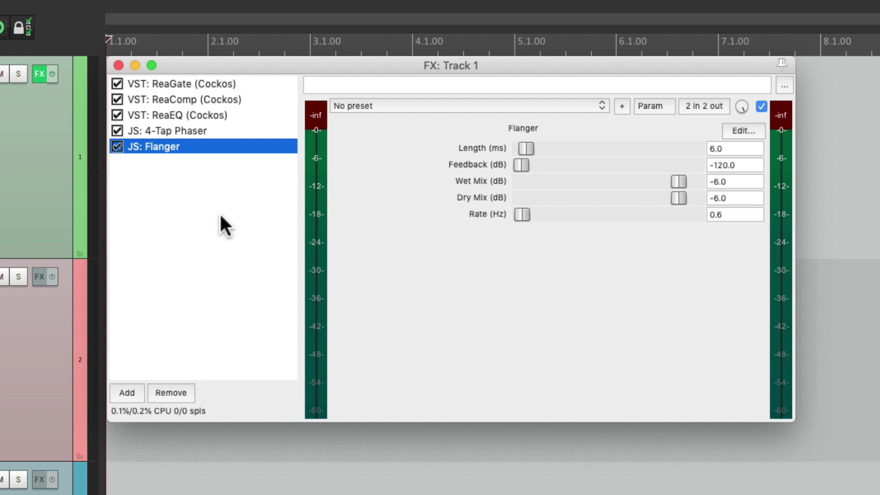
left_click(247, 84)
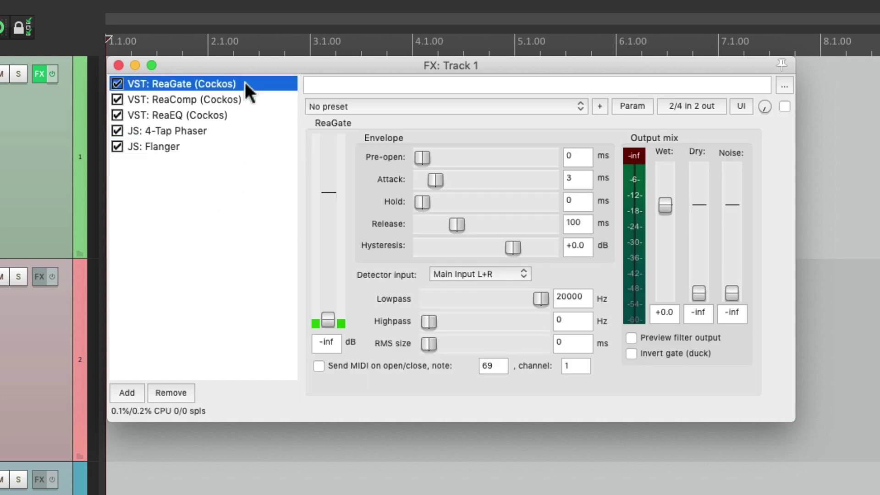
Float ReaGate in its own window and position it below the track 1 chain window
double_click(245, 84)
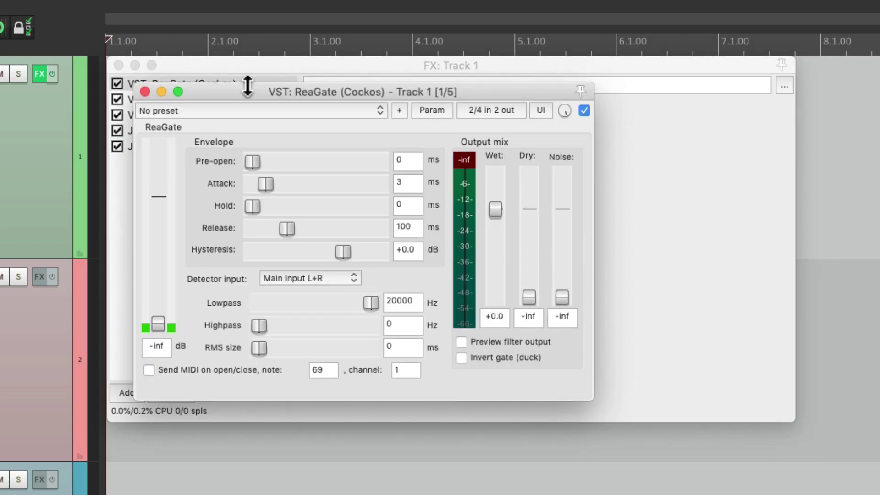
left_click_drag(309, 92, 407, 317)
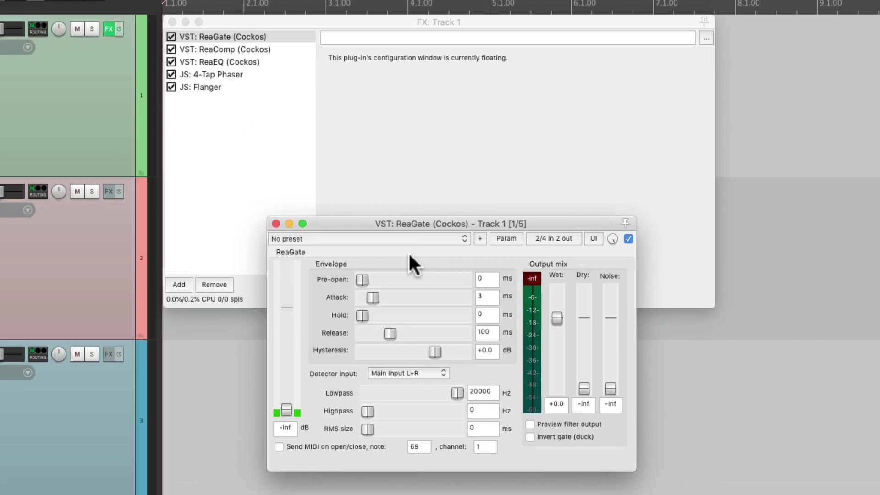
left_click_drag(409, 255, 378, 204)
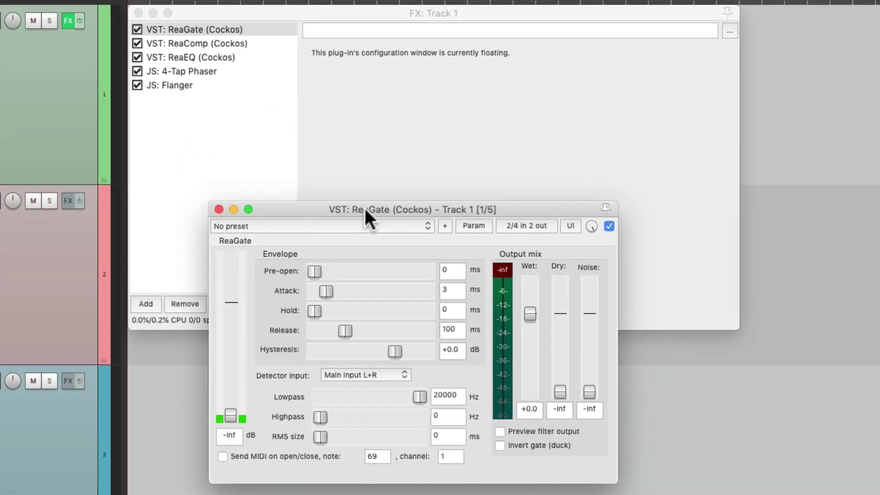
View ReaComp, ReaEQ and 4-Tap Phaser in the chain, then bring floating ReaGate forward
left_click(389, 105)
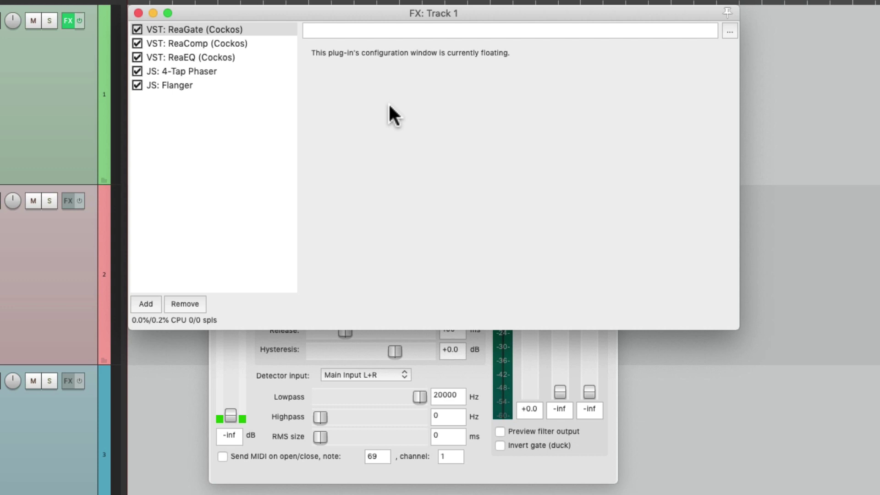
left_click(258, 43)
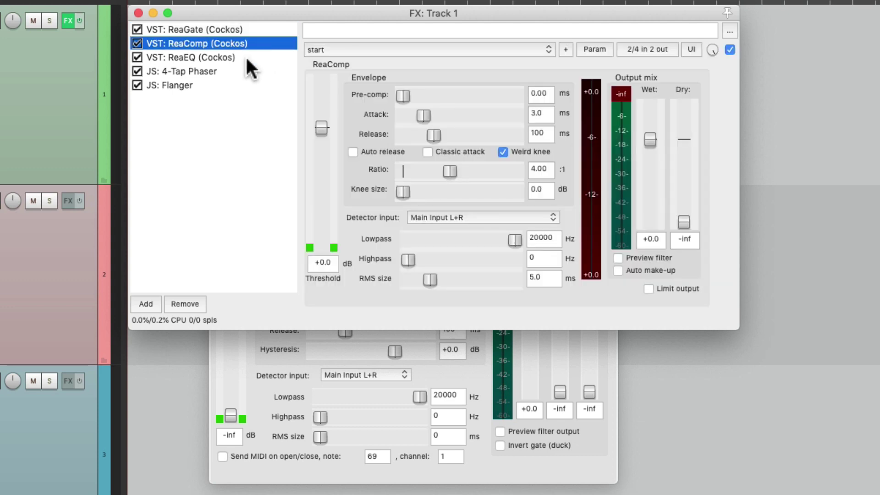
left_click(246, 57)
left_click(244, 71)
left_click(246, 28)
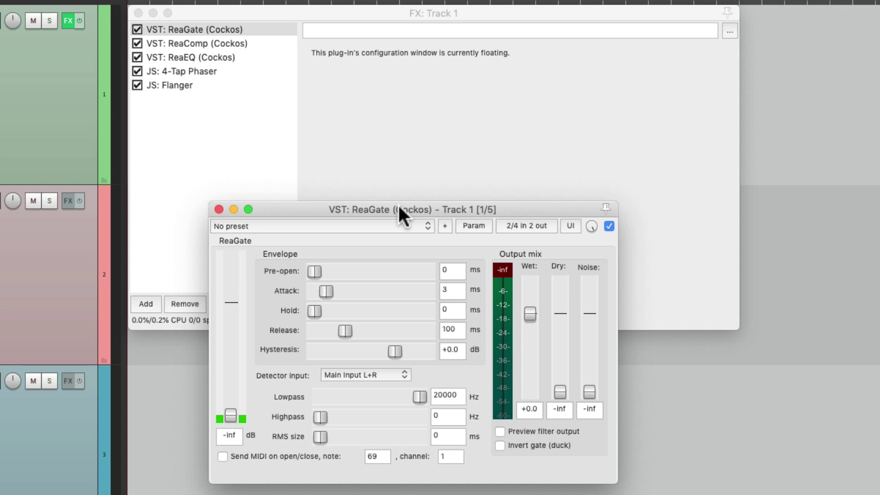
Float ReaComp through Flanger together and close the FX: Track 1 chain window
left_click_drag(397, 205, 319, 260)
left_click(261, 41)
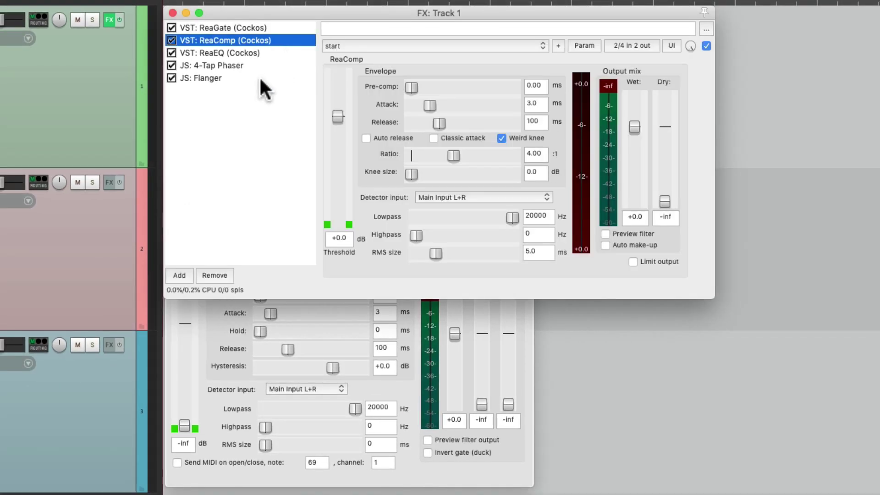
left_click(260, 77, "shift")
double_click(293, 39)
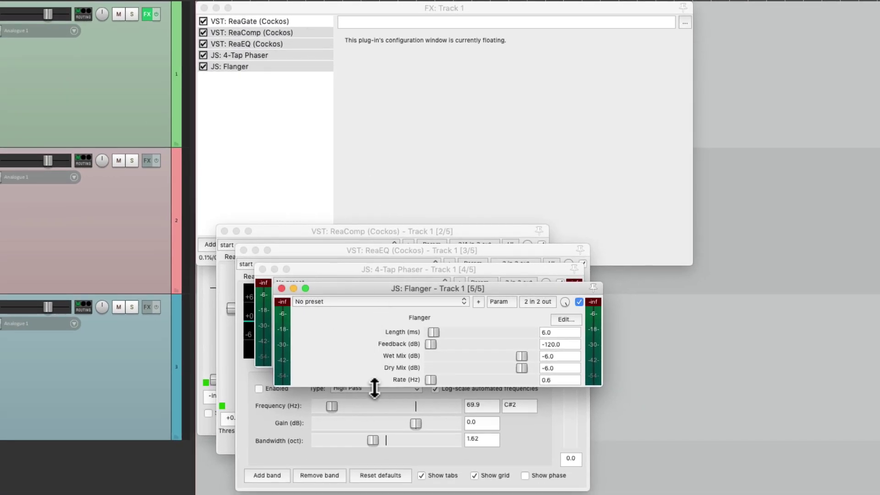
left_click(382, 173)
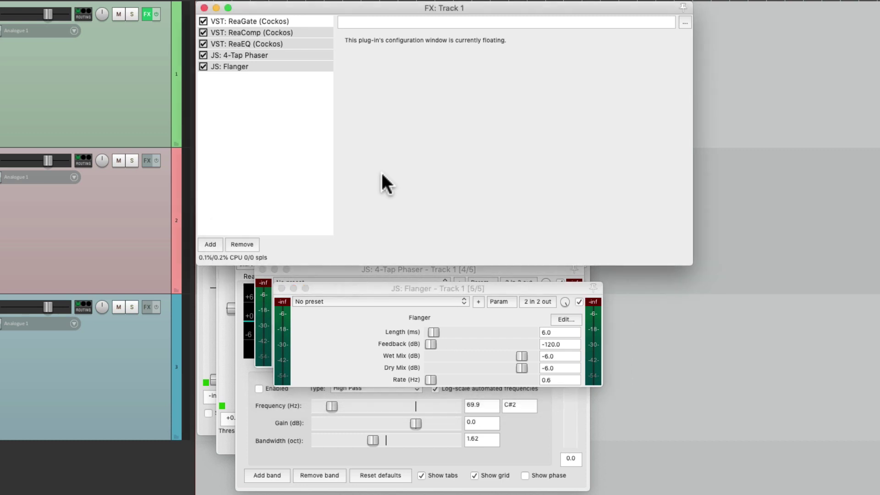
left_click(205, 8)
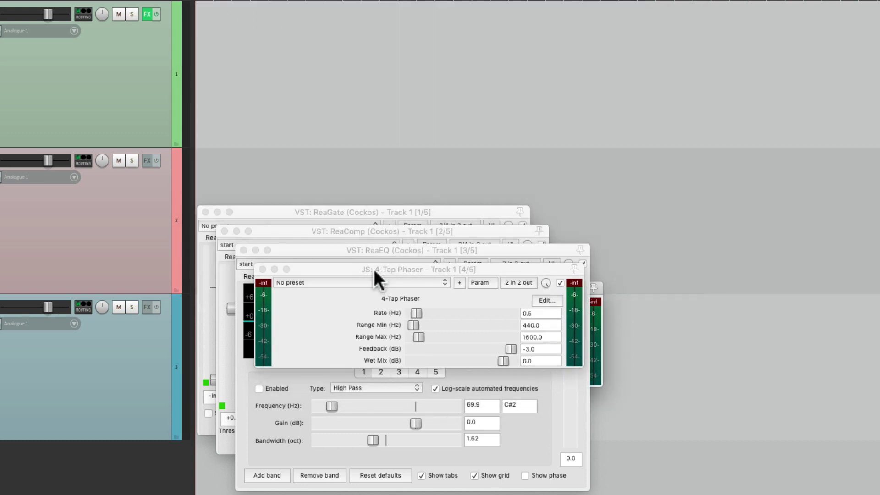
Tile the five plugin windows, with ReaEQ beside ReaGate and 4-Tap Phaser and Flanger stacked below
left_click_drag(374, 270, 589, 250)
left_click_drag(490, 246, 811, 237)
left_click(444, 232)
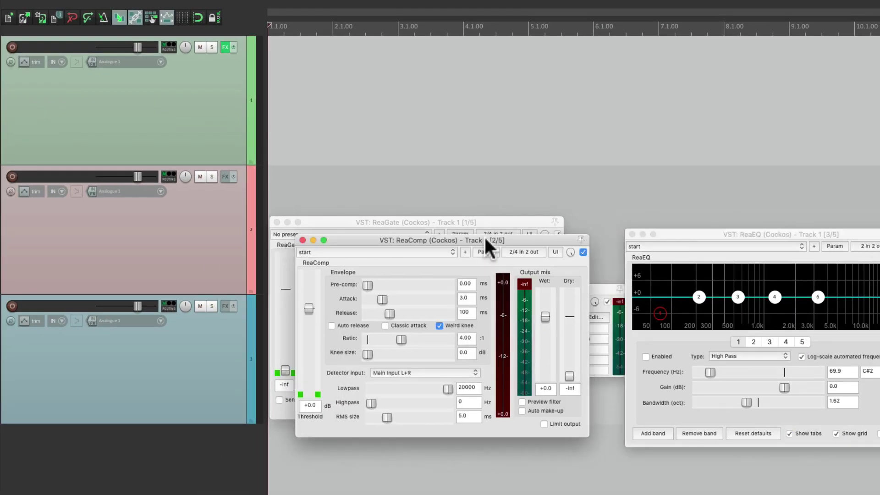
left_click_drag(417, 226, 416, 45)
left_click_drag(463, 294, 816, 112)
left_click_drag(752, 234, 394, 257)
left_click_drag(703, 235, 645, 45)
left_click_drag(756, 257, 714, 261)
left_click_drag(861, 353, 816, 361)
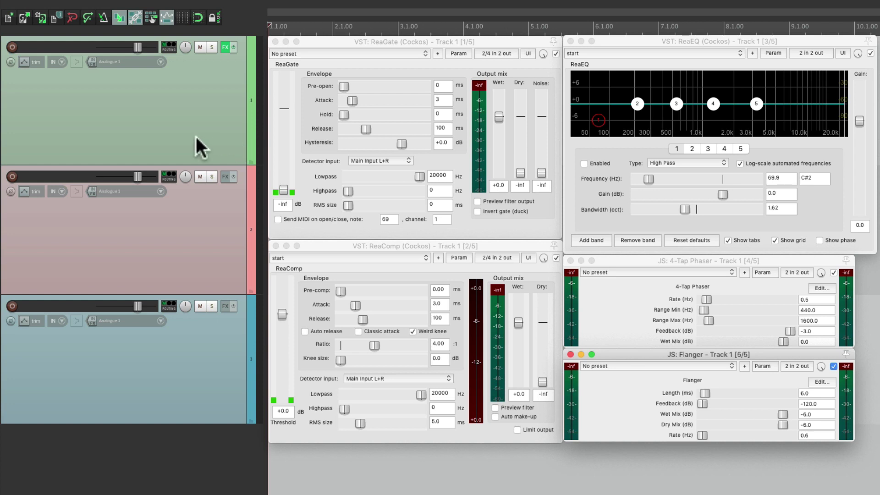
Close every floating track 1 plugin window at once with a modifier-click on a close button
left_click(417, 42)
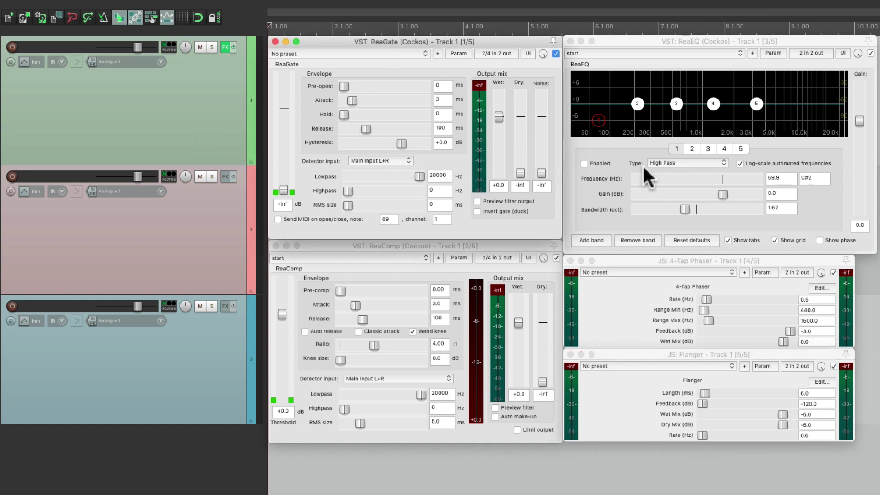
left_click(570, 41, "alt")
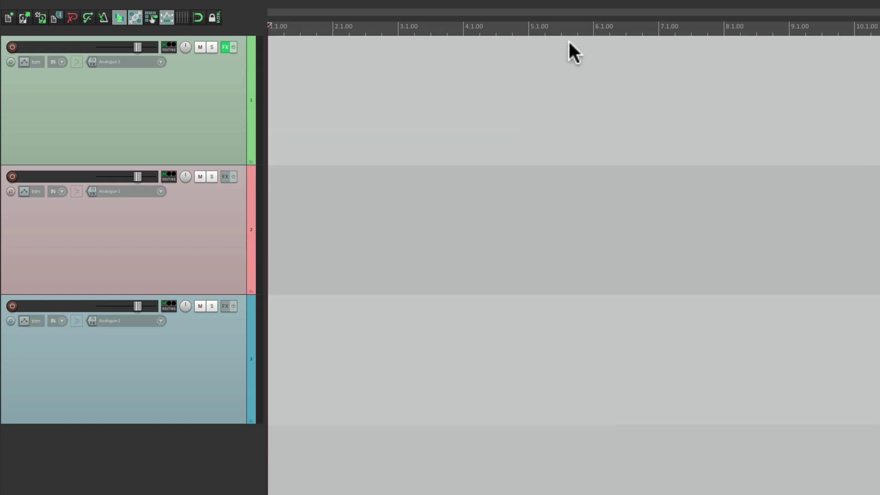
Reopen track 1's FX chain, select all five effects, and float them together
left_click(223, 47)
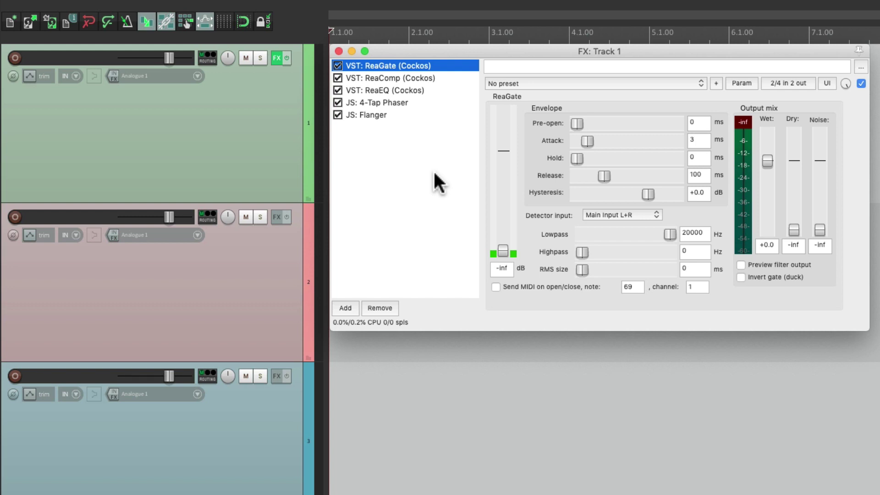
double_click(433, 65)
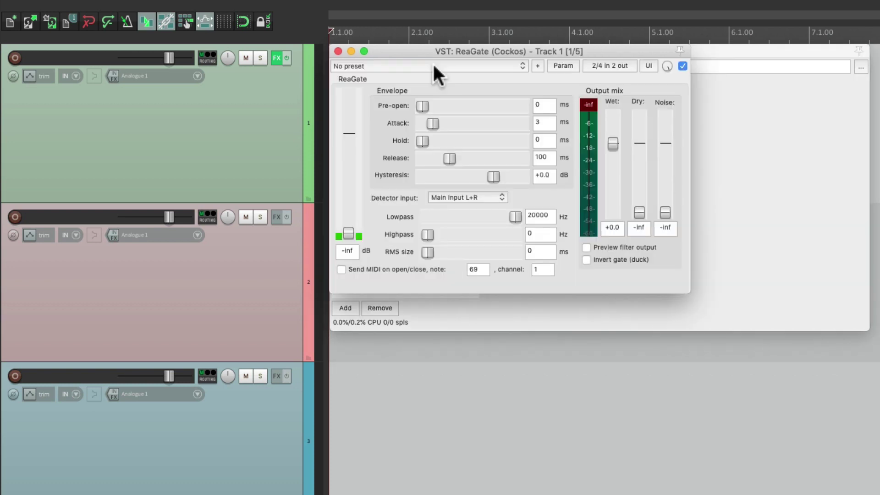
left_click(338, 50)
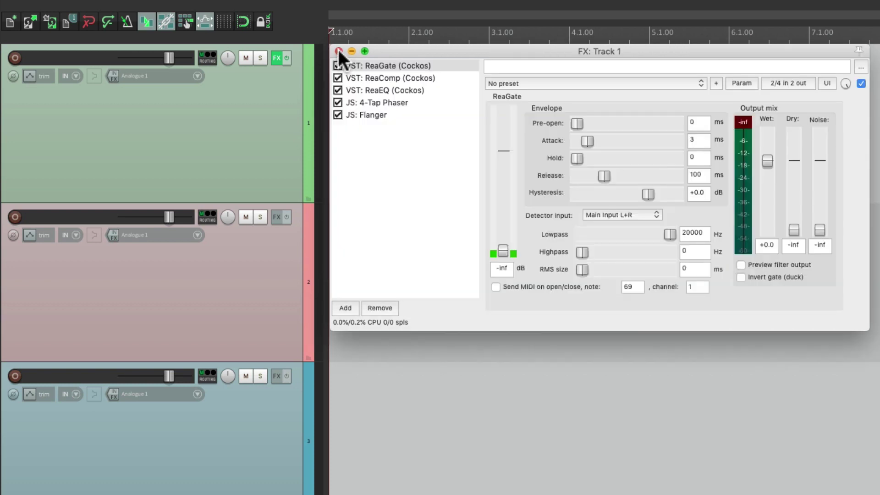
left_click(387, 114, "shift")
double_click(389, 65)
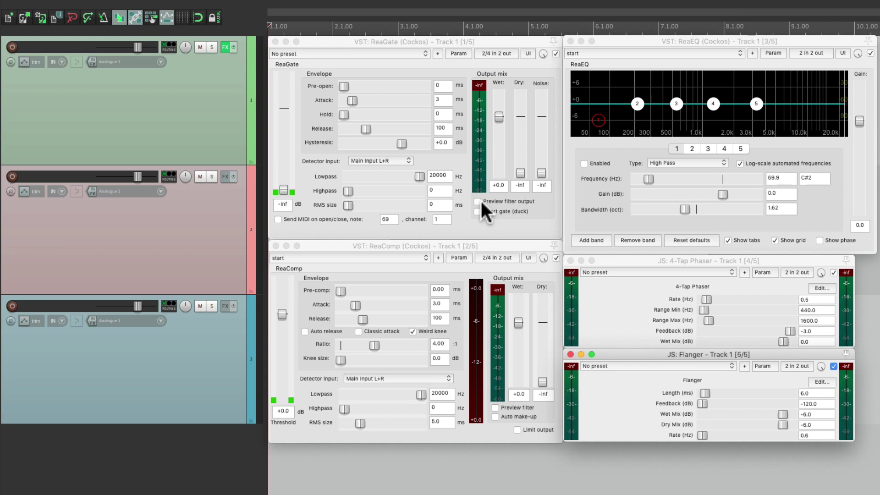
Close all FX windows, then float ReaGate, ReaComp and ReaEQ from track 1's FX button menu
left_click(275, 41, "alt")
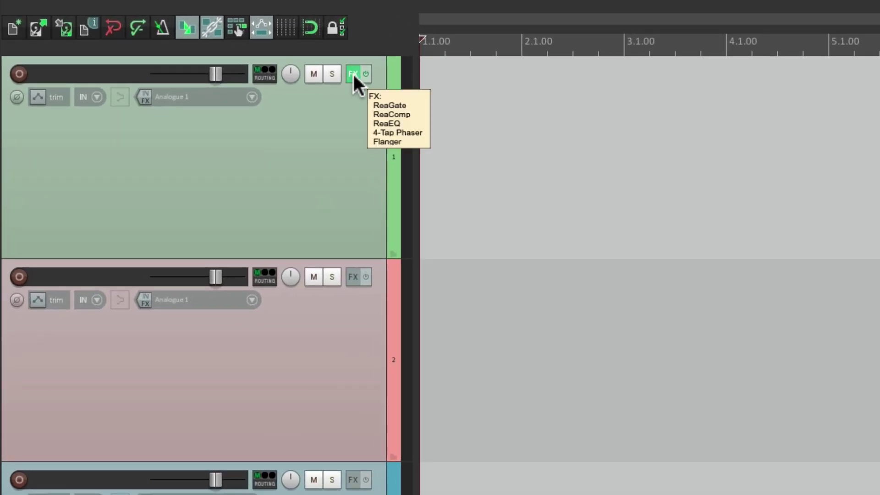
right_click(353, 73)
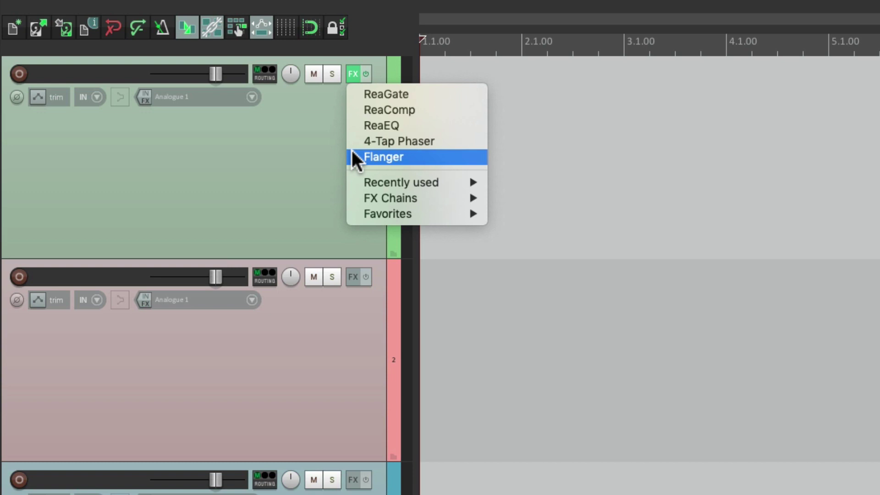
left_click(349, 94)
right_click(350, 73)
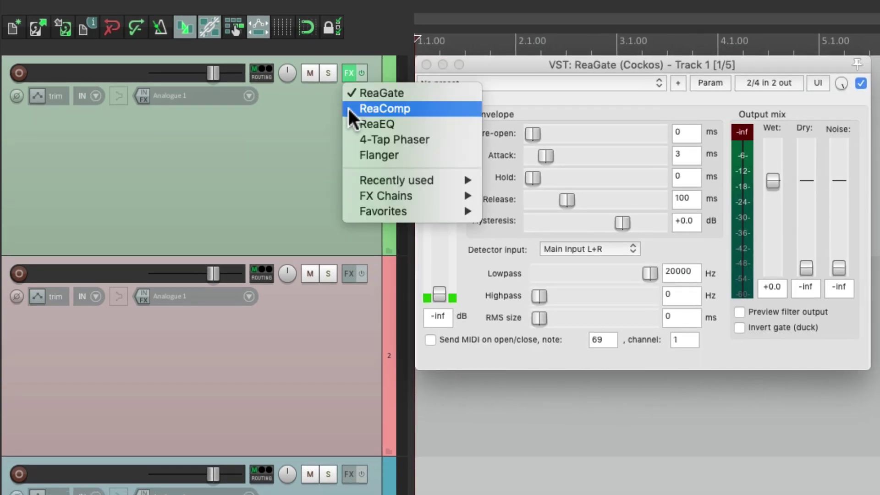
left_click(362, 108)
right_click(349, 74)
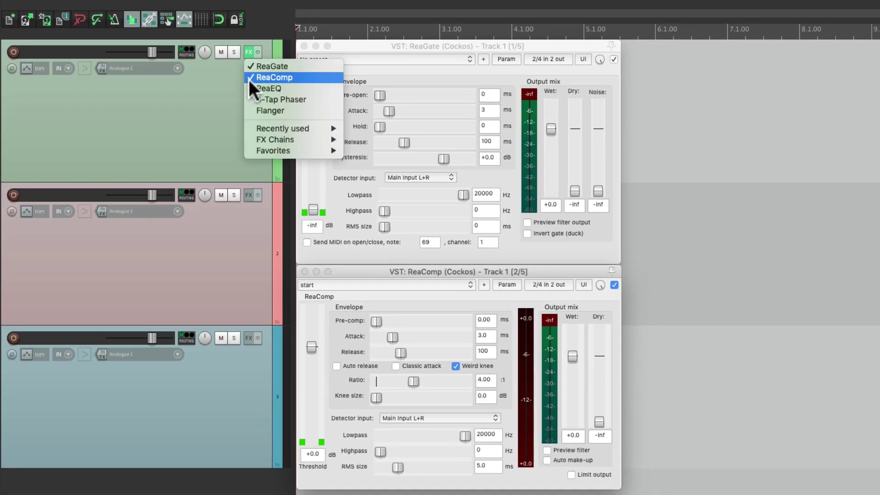
left_click(248, 87)
Float 4-Tap Phaser and Flanger from the same menu, then close all five windows
right_click(248, 52)
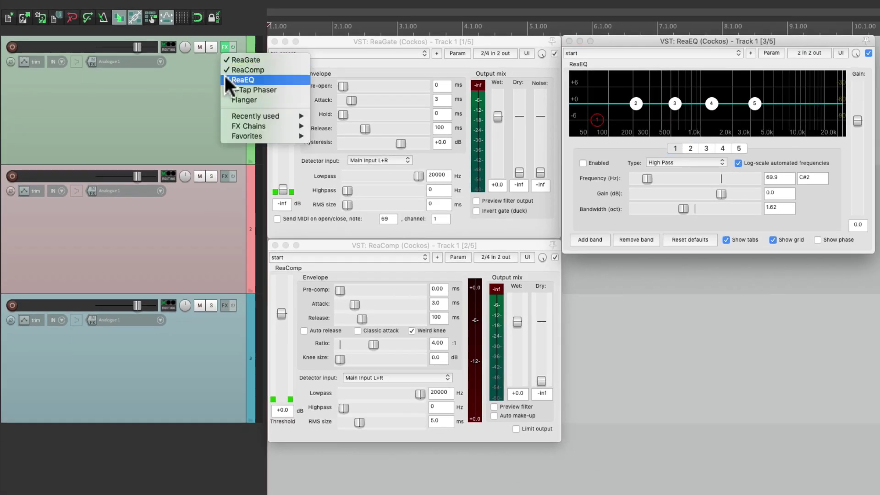
left_click(225, 89)
right_click(226, 54)
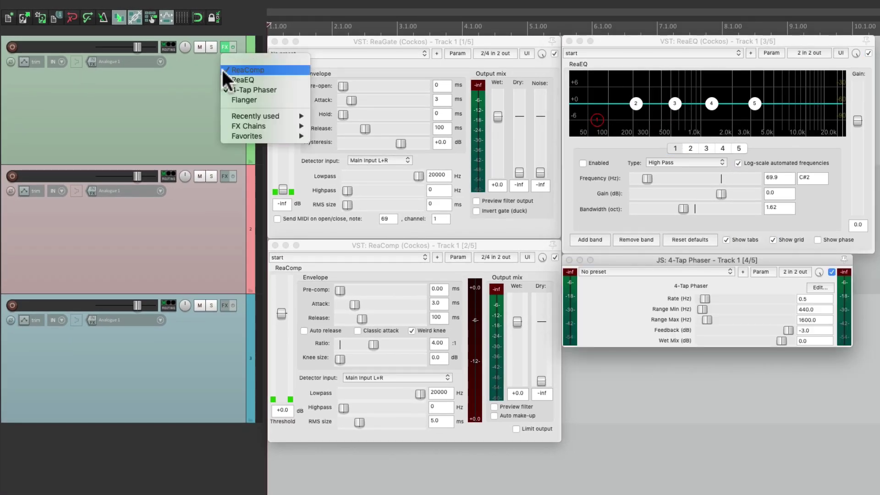
left_click(223, 100)
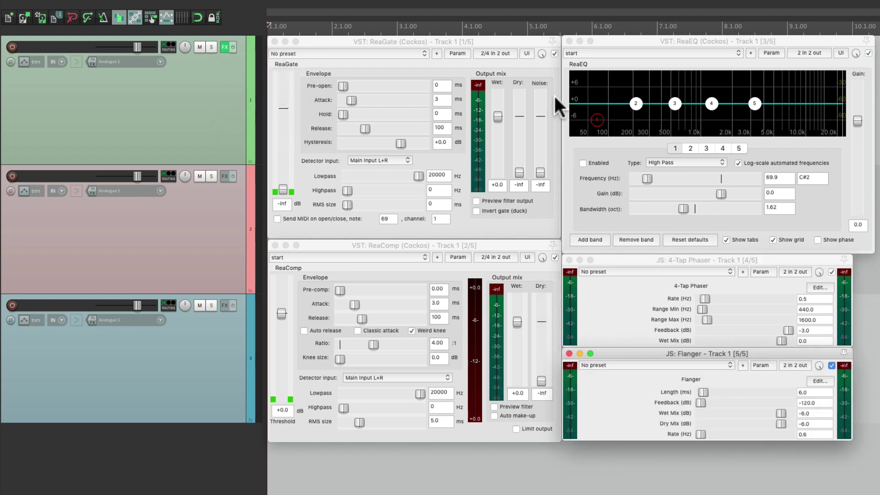
left_click(568, 40, "alt")
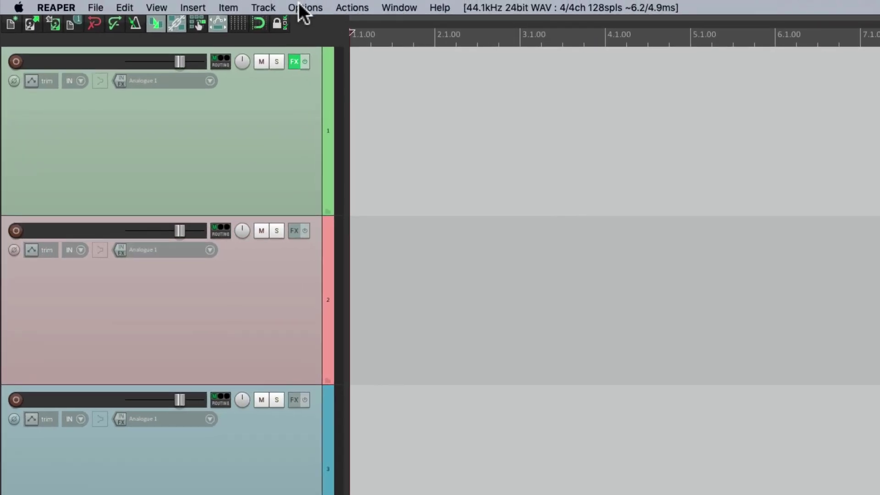
Enable 'Auto-float newly created FX windows' under Preferences > Plug-ins and confirm with OK
left_click(303, 7)
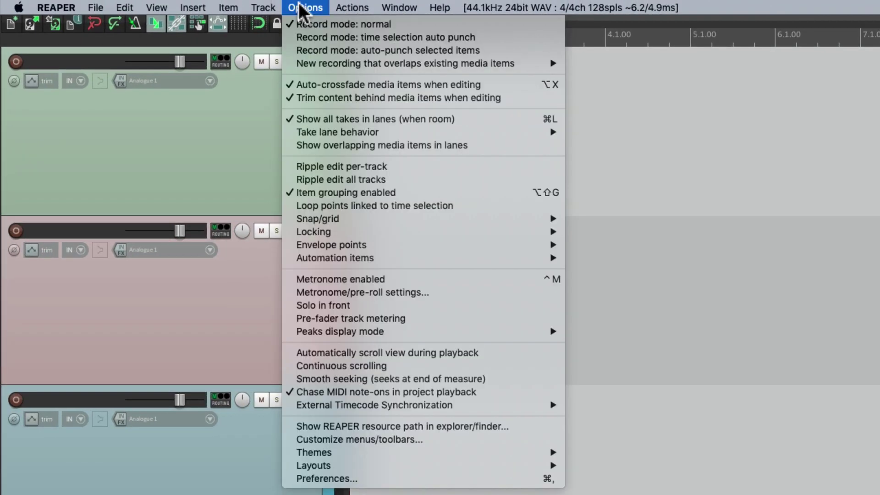
left_click(291, 479)
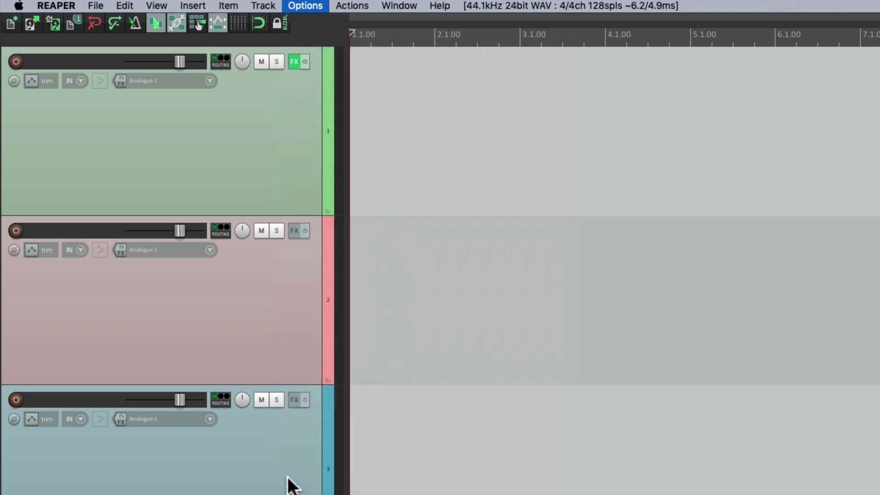
scroll(253, 248, "down", 5)
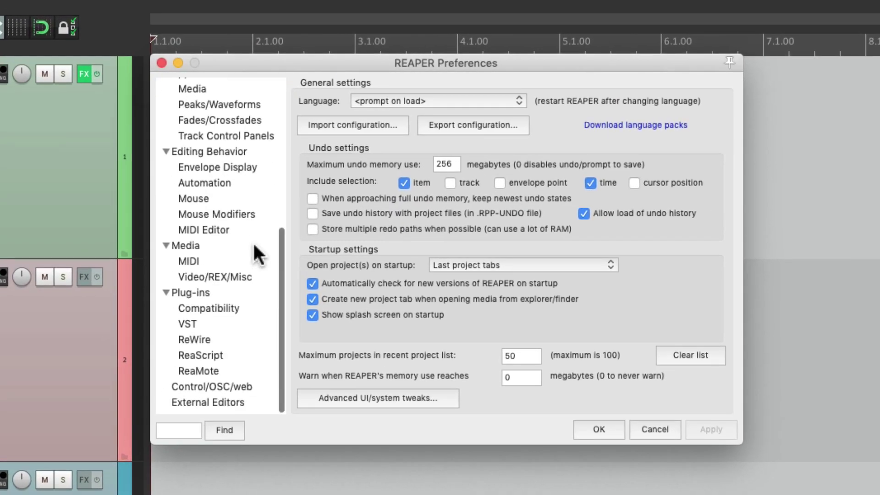
left_click(227, 303)
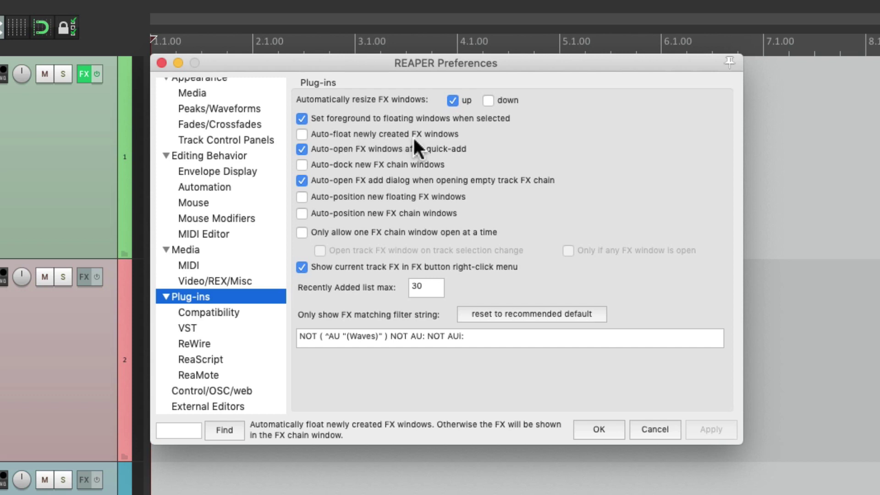
left_click(302, 134)
left_click(599, 429)
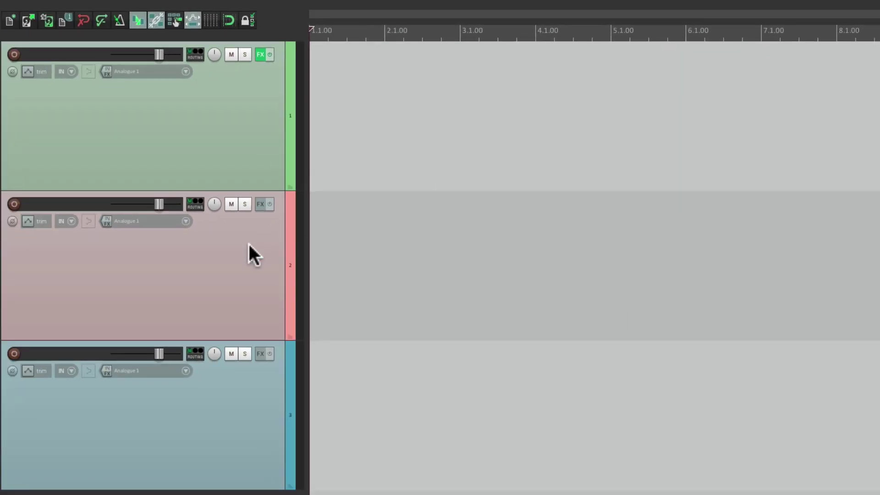
Add ReaGate from Favorites to track 2's FX chain
left_click(259, 204)
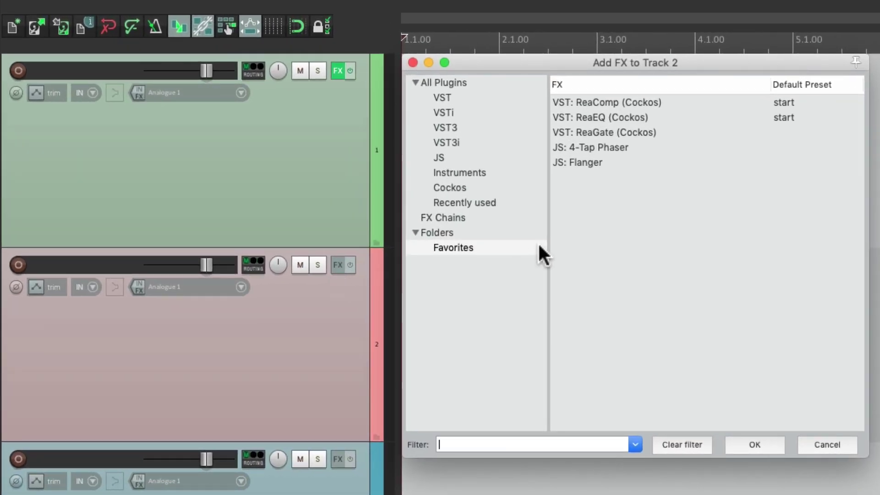
left_click(623, 132)
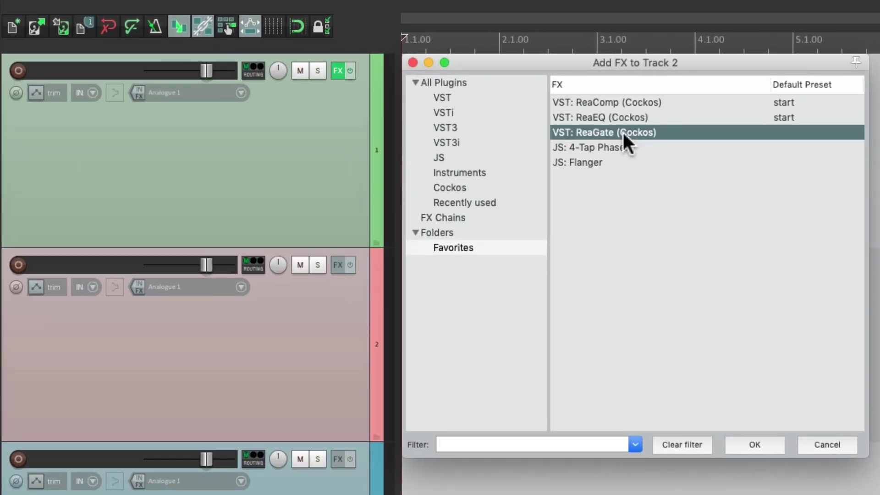
double_click(590, 131)
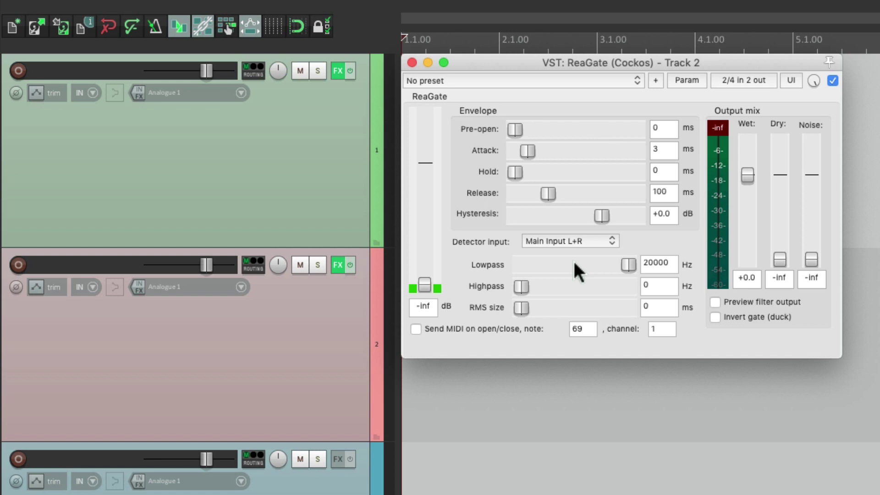
Add ReaEQ to track 2 through the Shift+F add-effect list
key("shift+f")
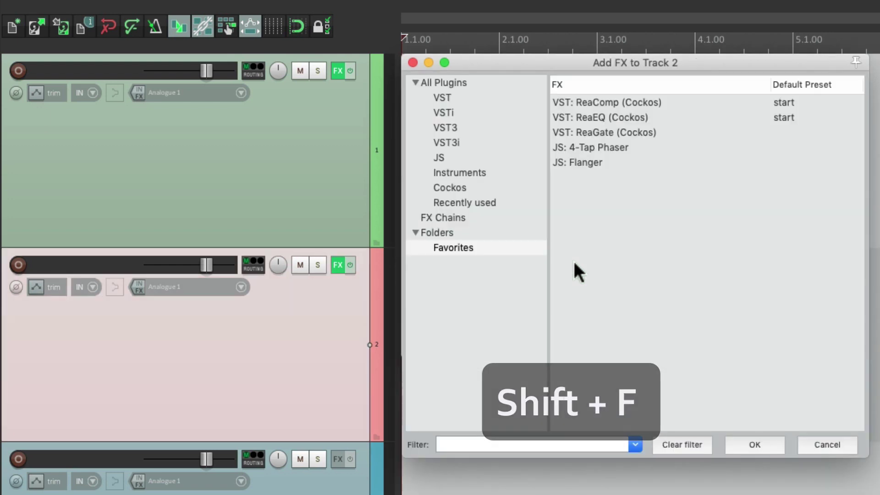
left_click(588, 117)
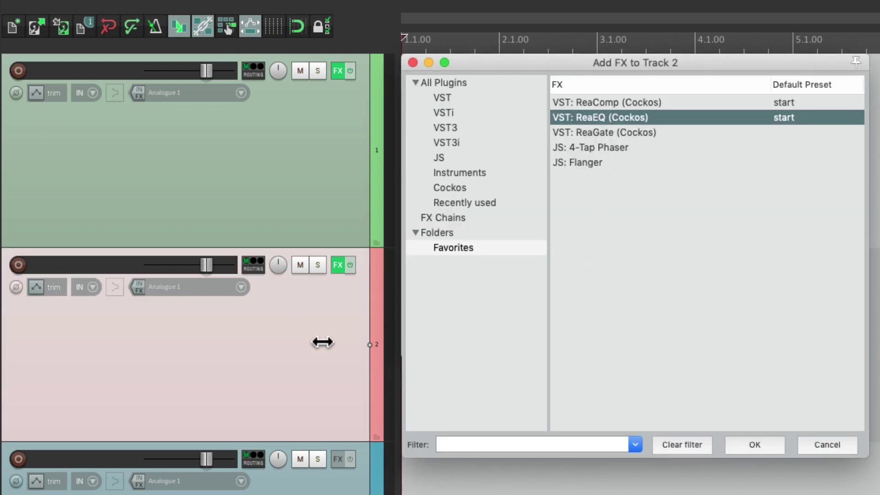
key("Return")
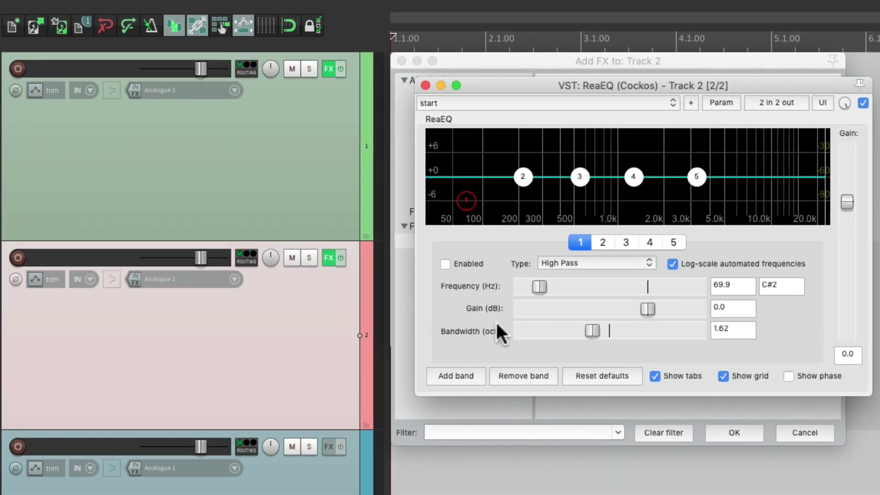
key("super+comma")
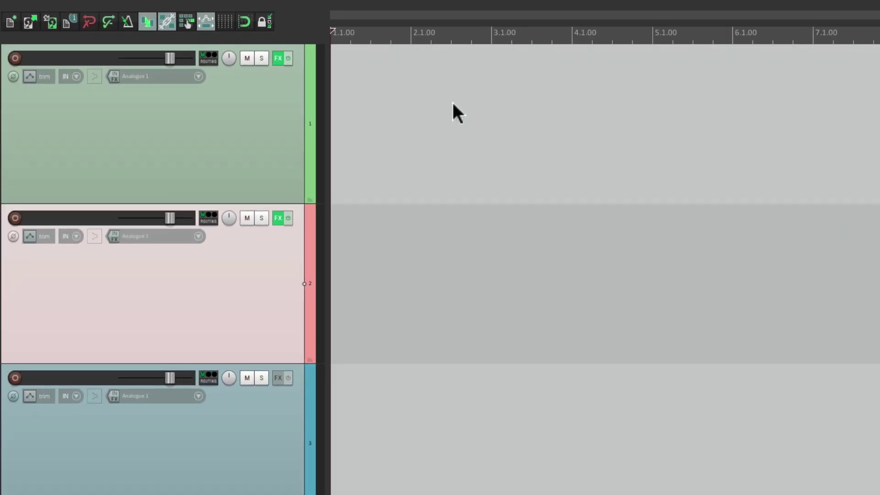
left_click(277, 218)
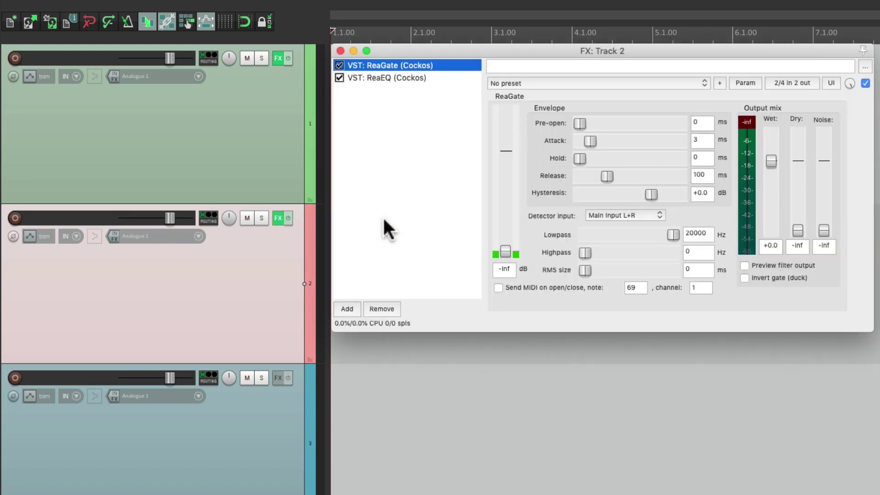
left_click(340, 50)
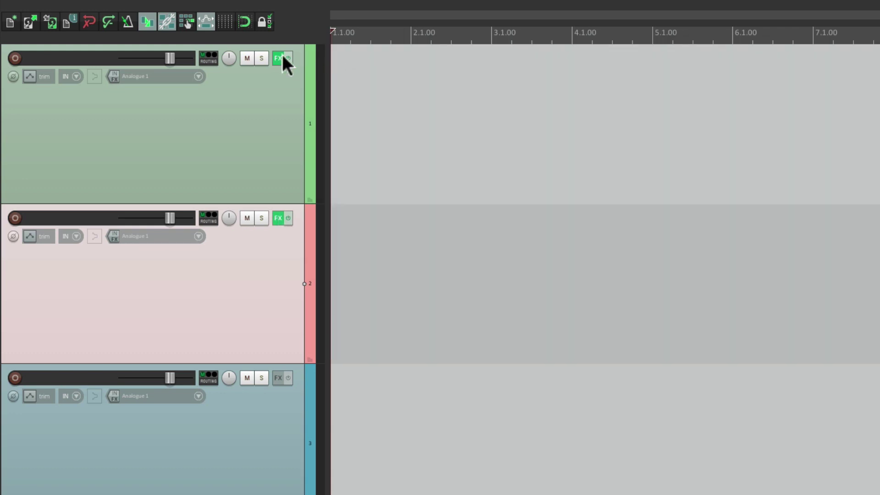
left_click(278, 58)
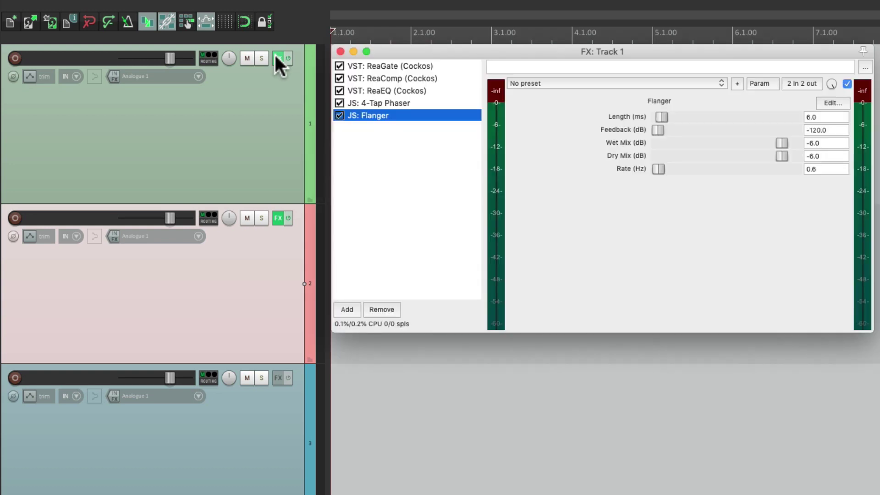
left_click(401, 152)
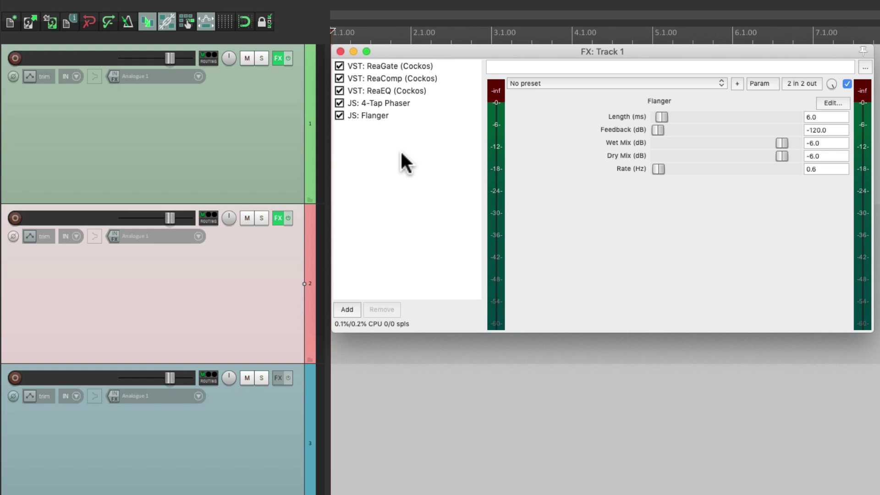
key("super+comma")
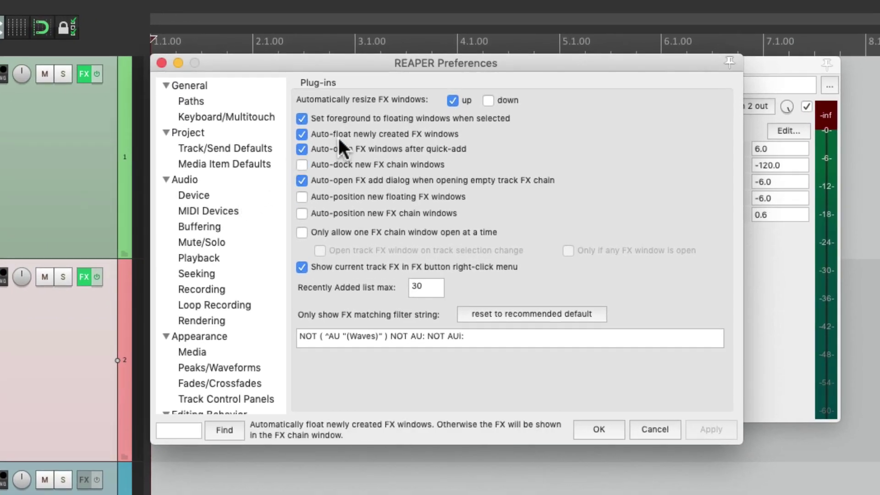
key("Escape")
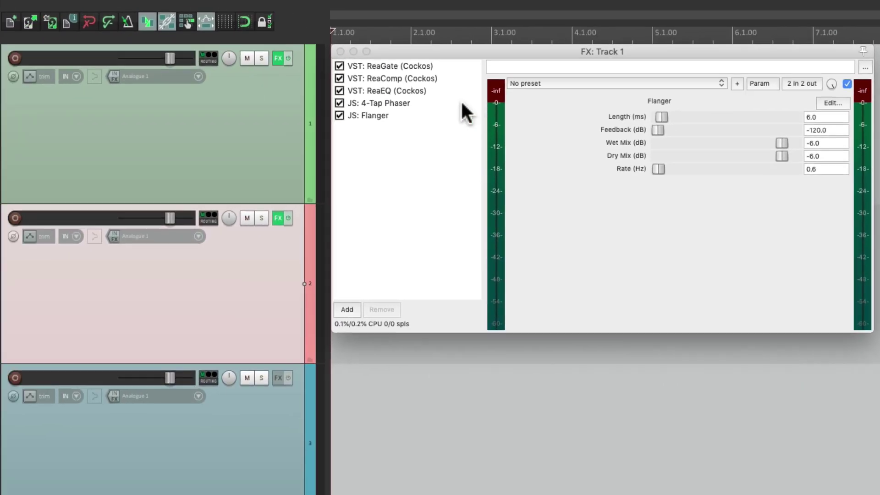
left_click(165, 63)
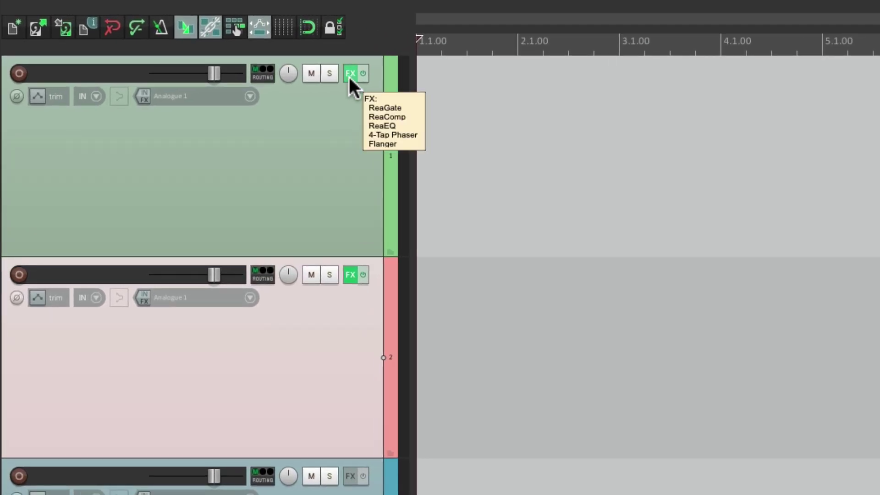
Add ReaGate to Track 1, then untick 'Auto-float newly created FX windows' in plug-in preferences
right_click(277, 59)
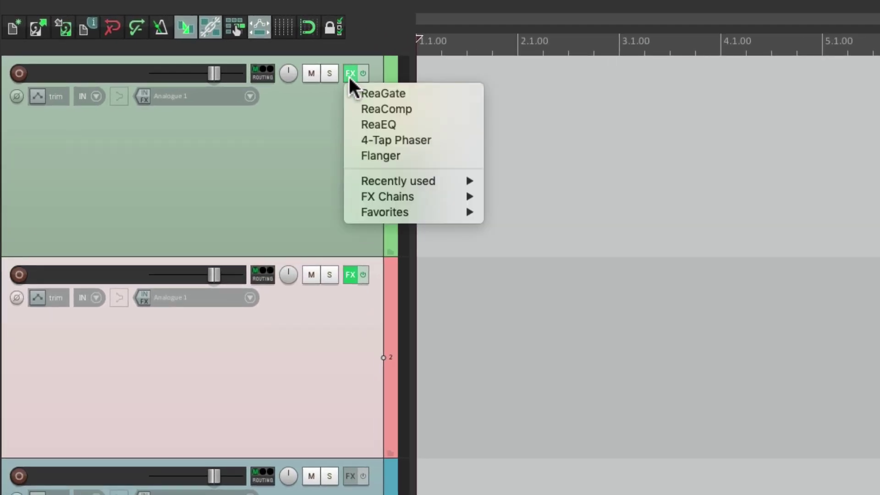
left_click(350, 90)
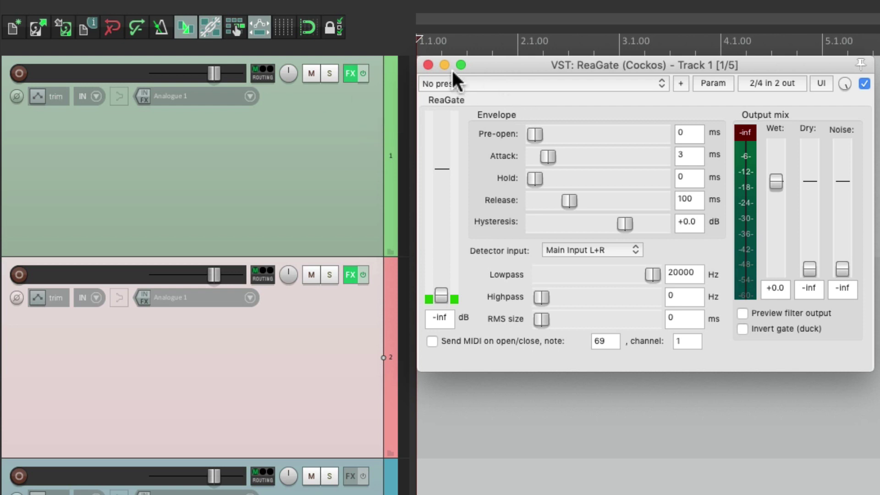
left_click(428, 66)
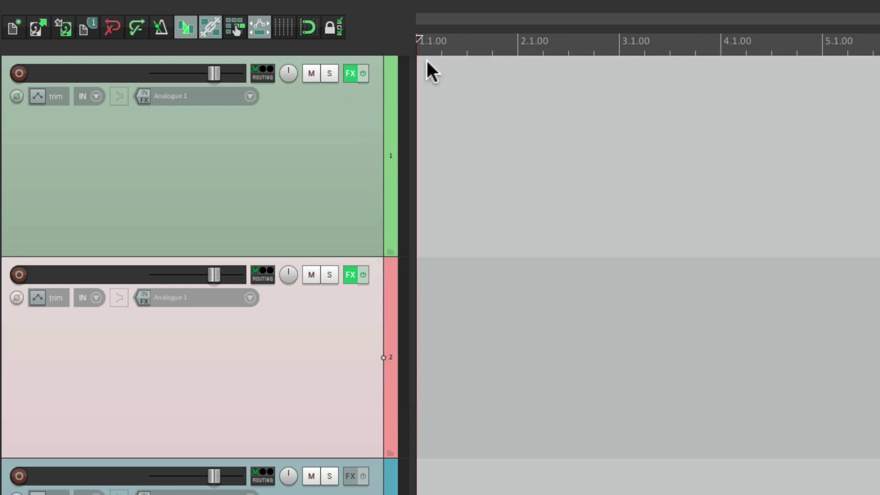
key("super+comma")
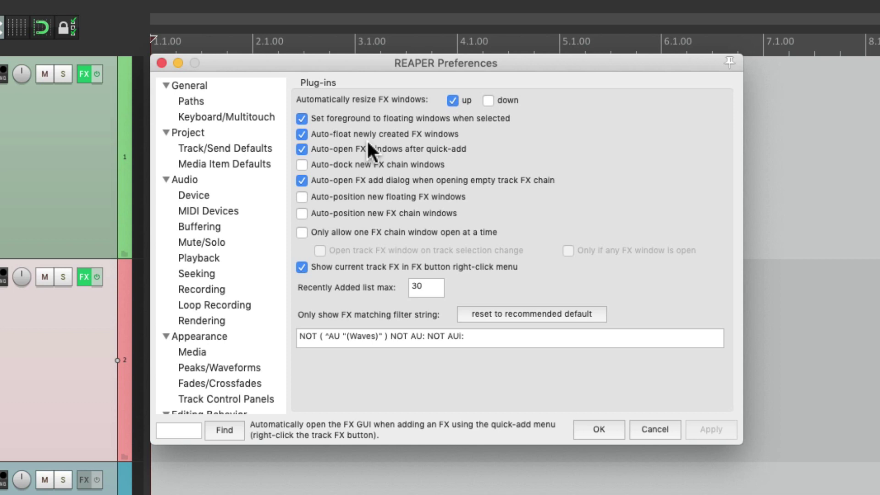
left_click(299, 133)
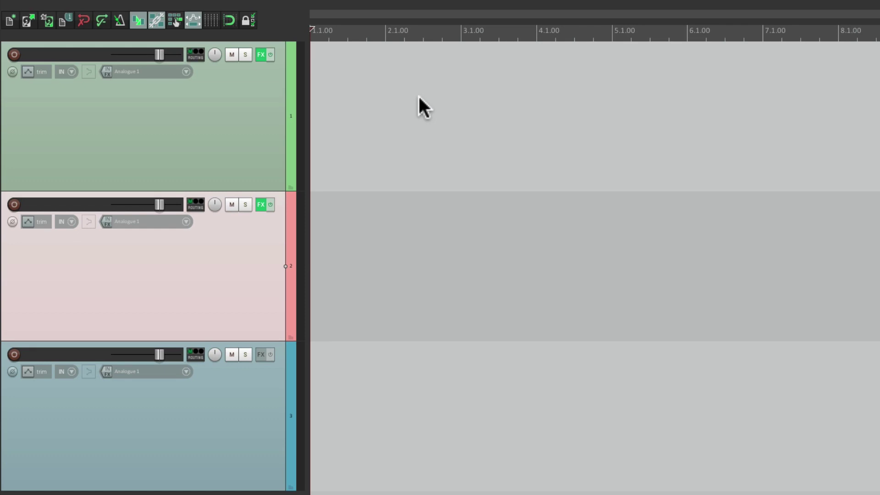
Filter the action list by 'open fx' and review the Custom: Open Close ALL FX action
left_click(347, 7)
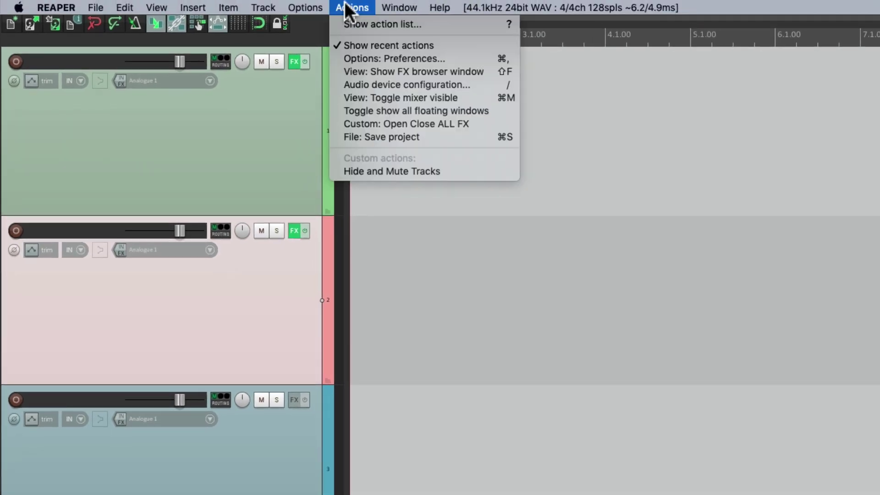
left_click(333, 25)
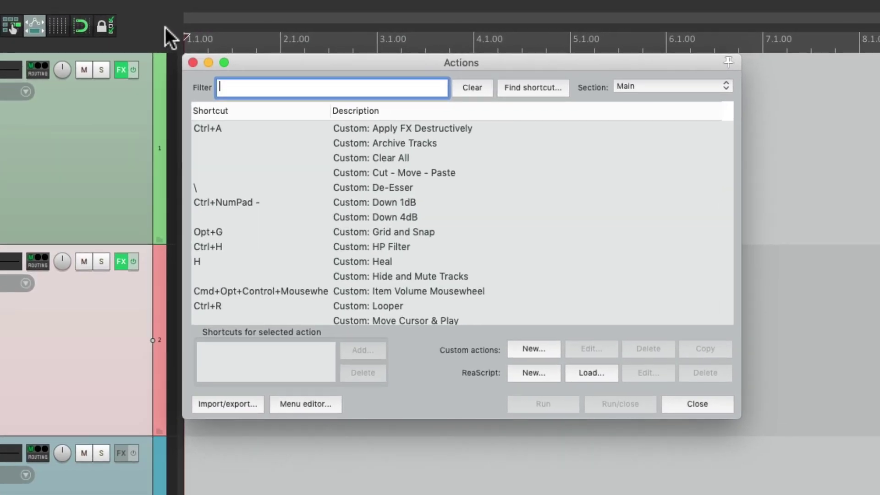
type("open fx")
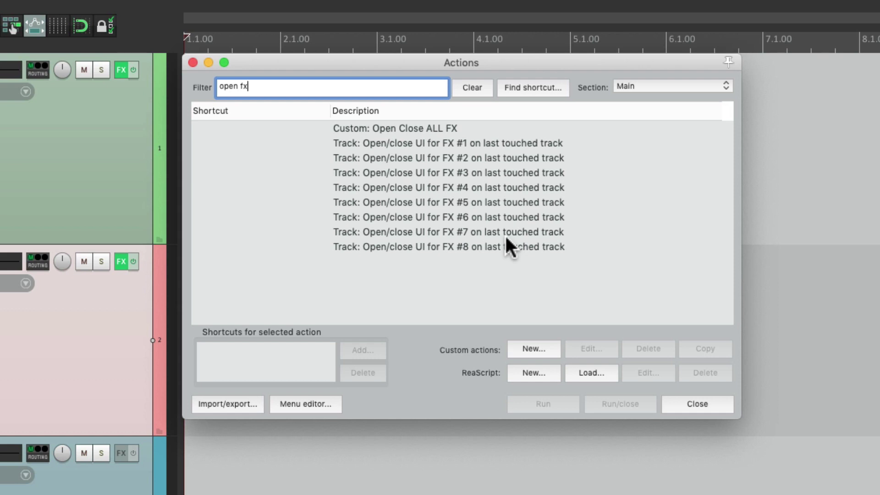
left_click(445, 129)
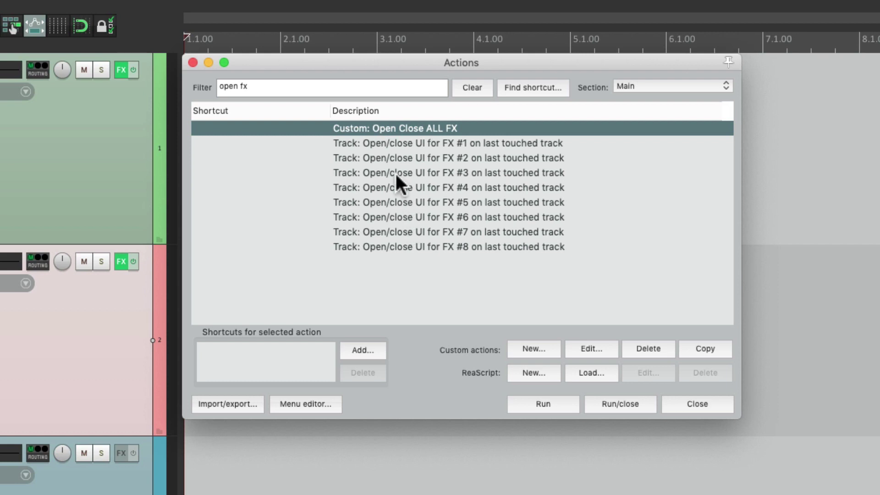
left_click(578, 348)
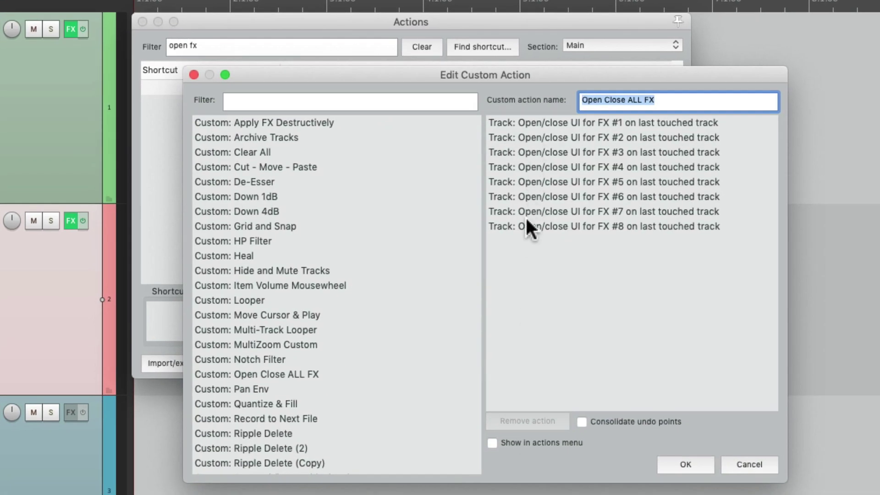
left_click(665, 463)
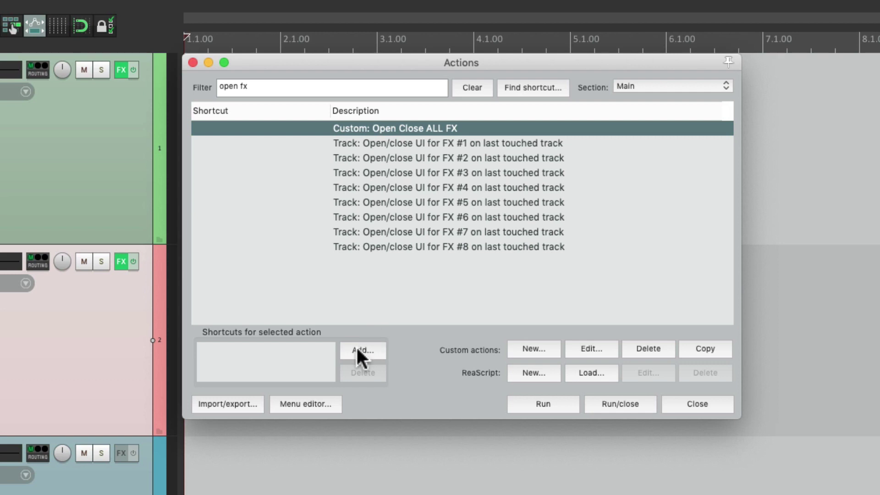
Assign the shortcut Cmd+F to the Open Close ALL FX action
left_click(357, 349)
key("super+f")
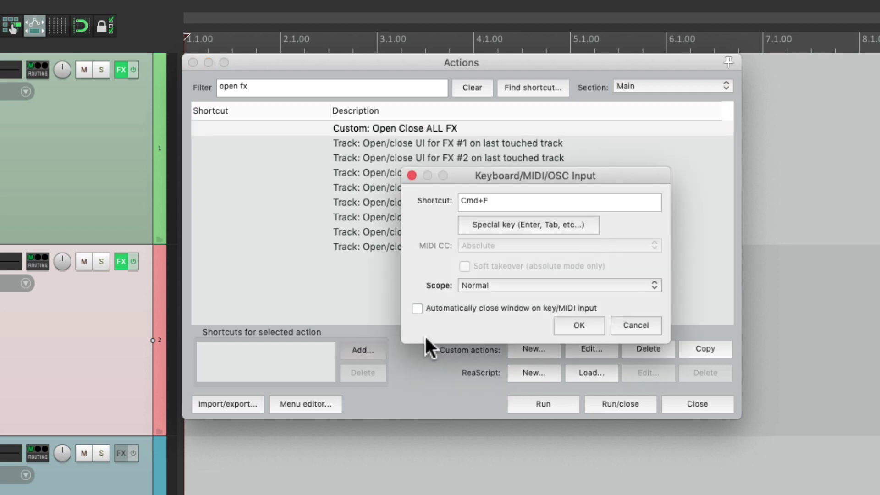
left_click(571, 326)
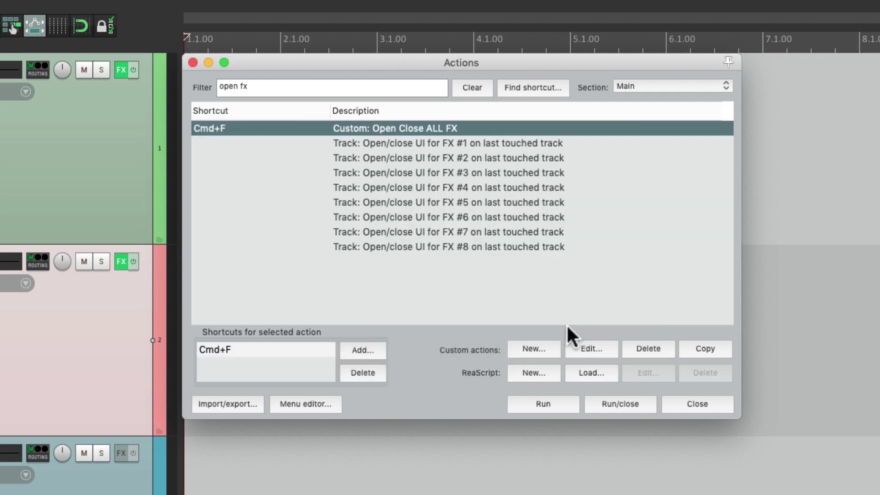
left_click(194, 63)
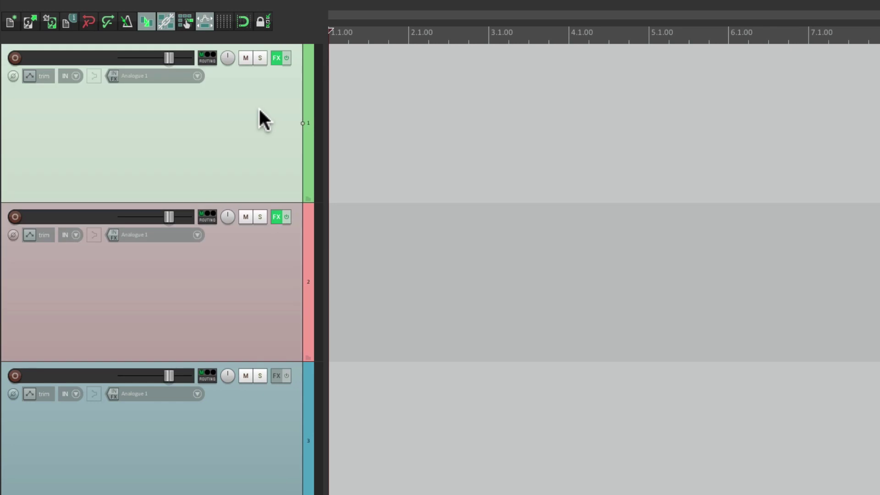
Check Track 1's ReaGate, ReaComp and ReaEQ via Cmd+F, then re-enable 'Auto-float newly created FX windows'
key("super+f")
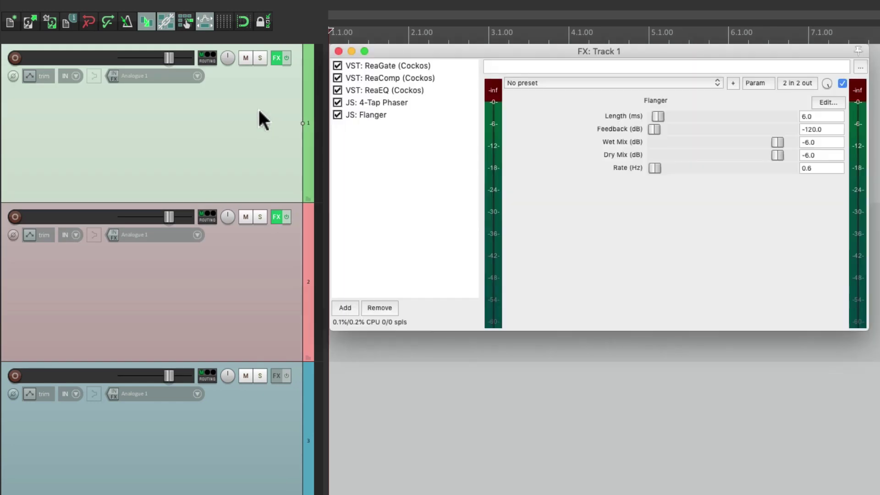
left_click(403, 68)
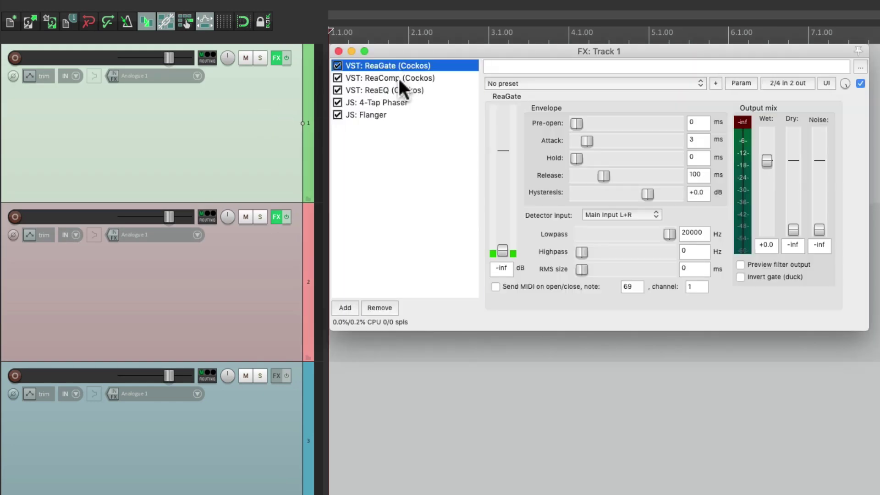
left_click(397, 79)
left_click(396, 88)
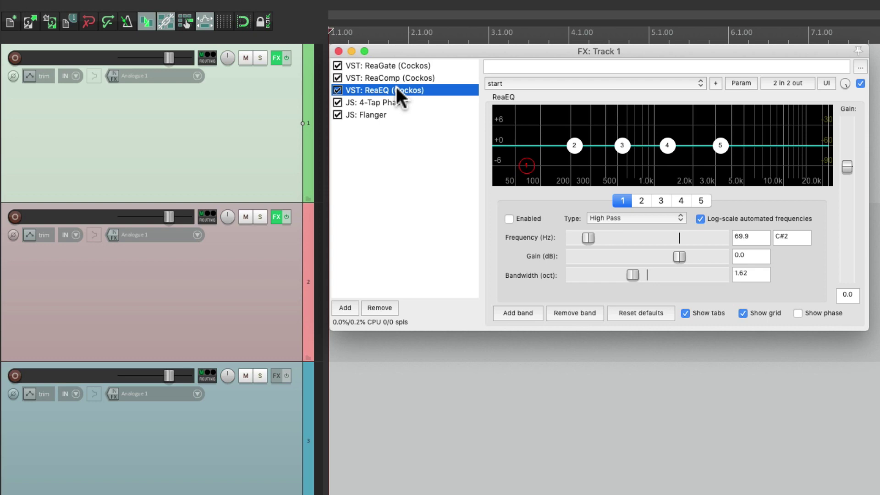
left_click(338, 50)
key("super+comma")
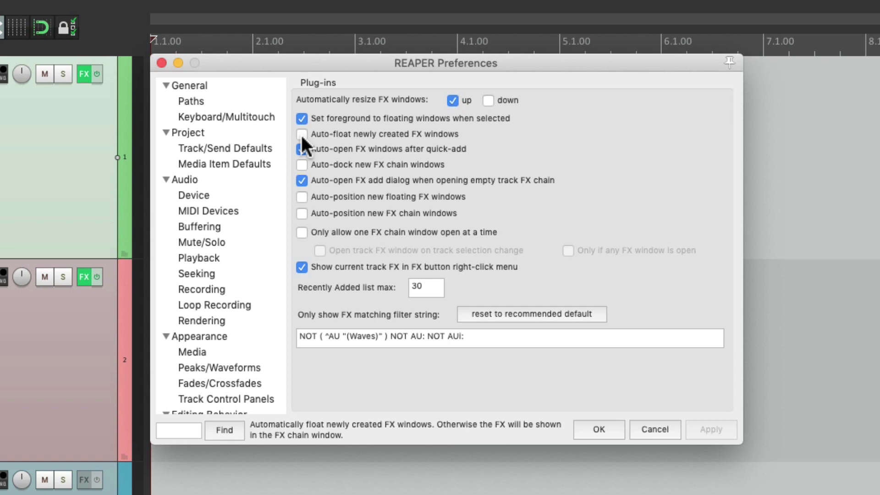
left_click(302, 133)
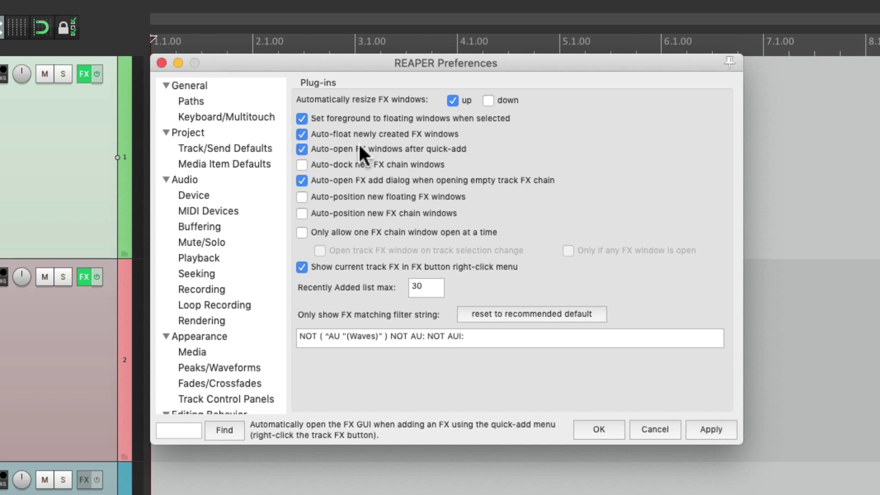
key("Return")
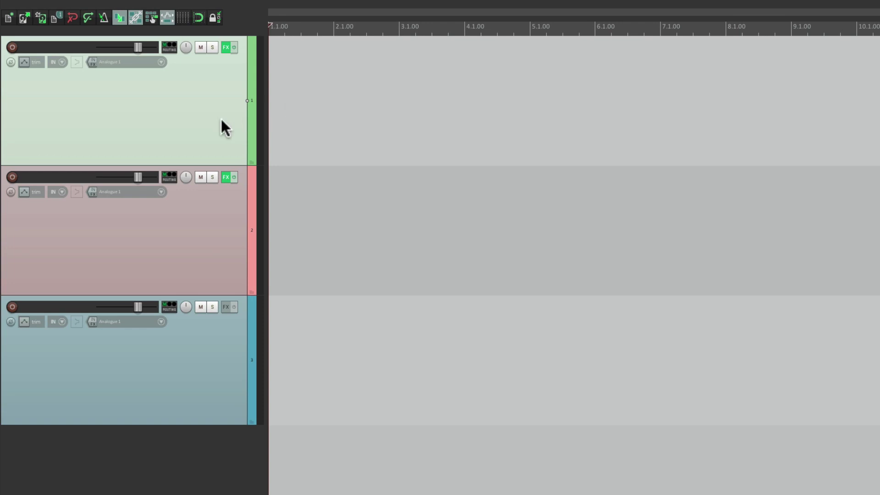
key("shift+f")
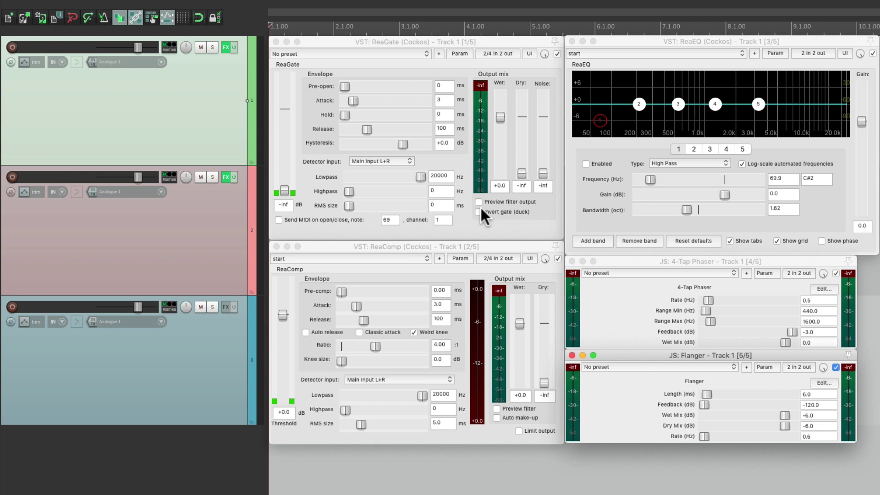
key("shift+f")
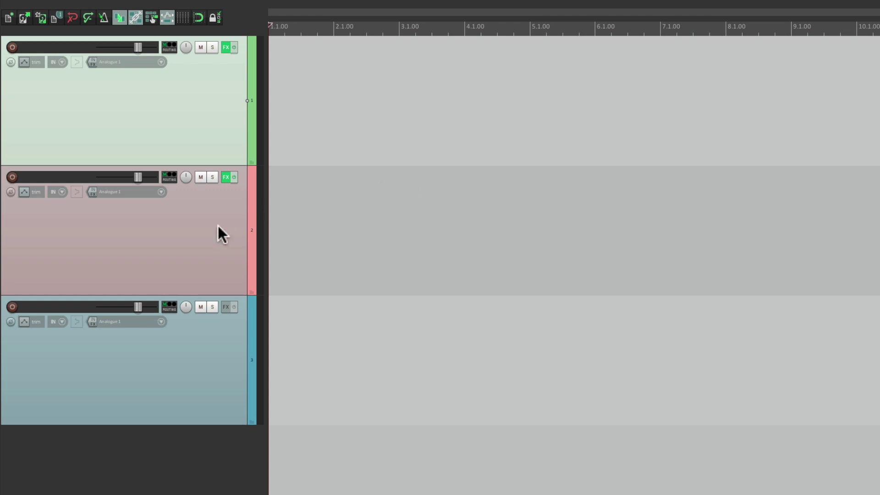
left_click(193, 245)
Open Track 2's effect windows with the shortcut and untick 'Auto-float newly created FX windows'
key("shift+f")
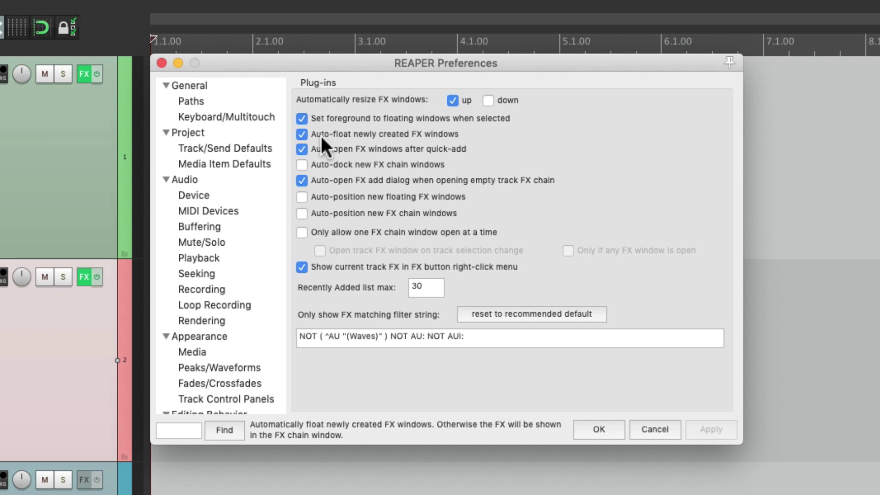
left_click(302, 134)
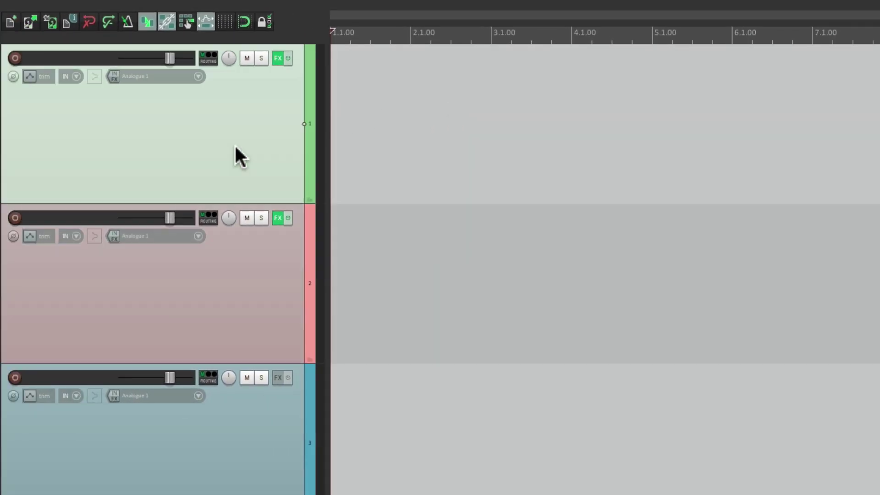
Open and close the FX chains of Track 1 and then Track 2 using the shortcut
key("f")
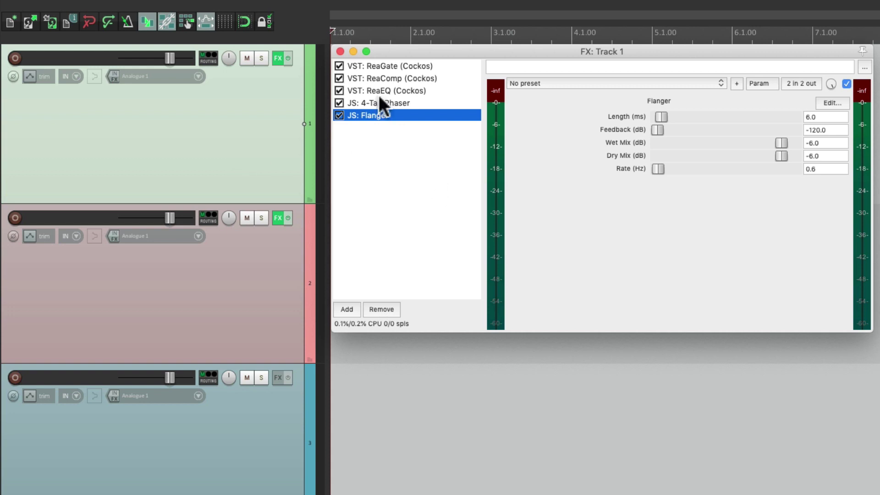
left_click(340, 51)
left_click(281, 266)
key("f")
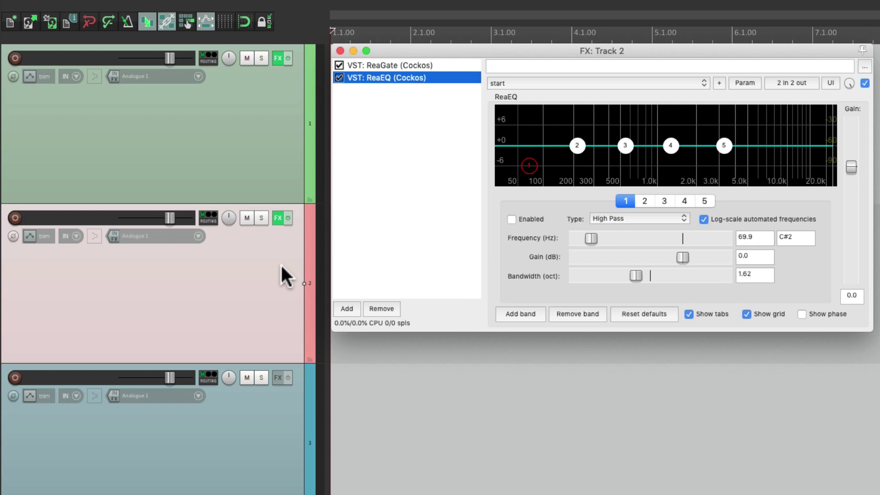
left_click(340, 51)
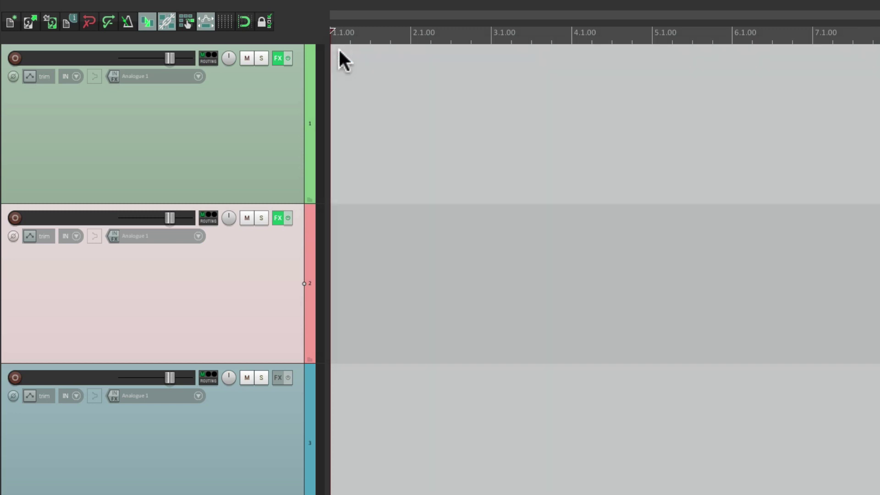
Create a Ctrl+C shortcut for adding ReaComp from the Favorites folder in Track 2's Add FX list
left_click(278, 218)
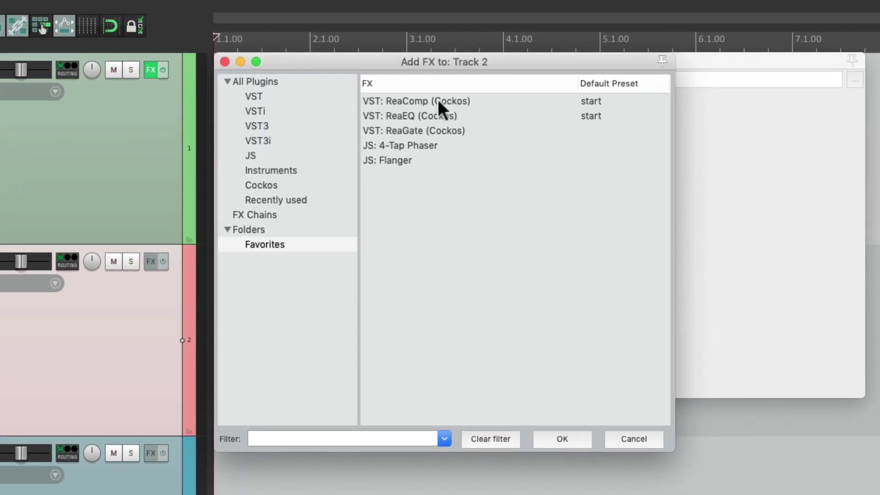
left_click(438, 100)
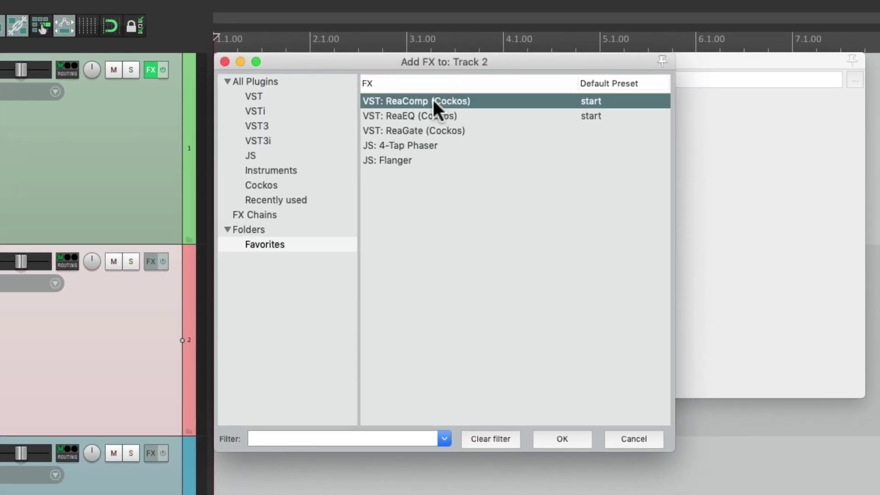
right_click(433, 102)
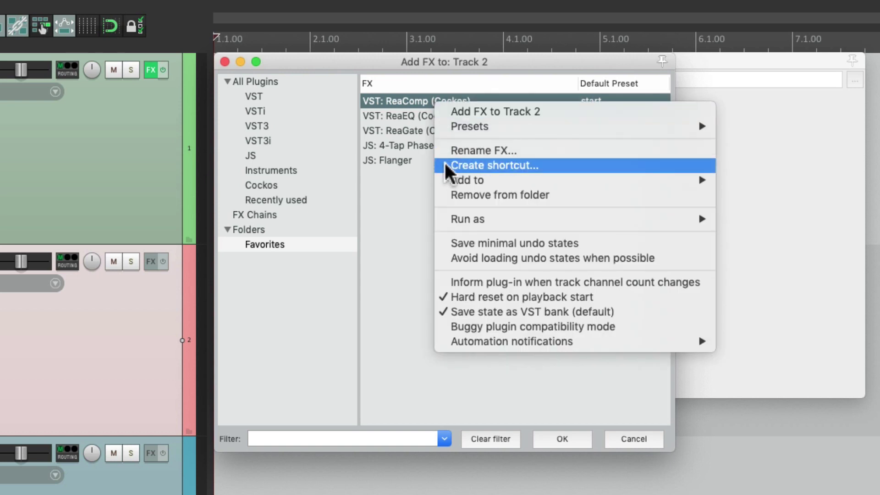
left_click(481, 165)
key("ctrl+c")
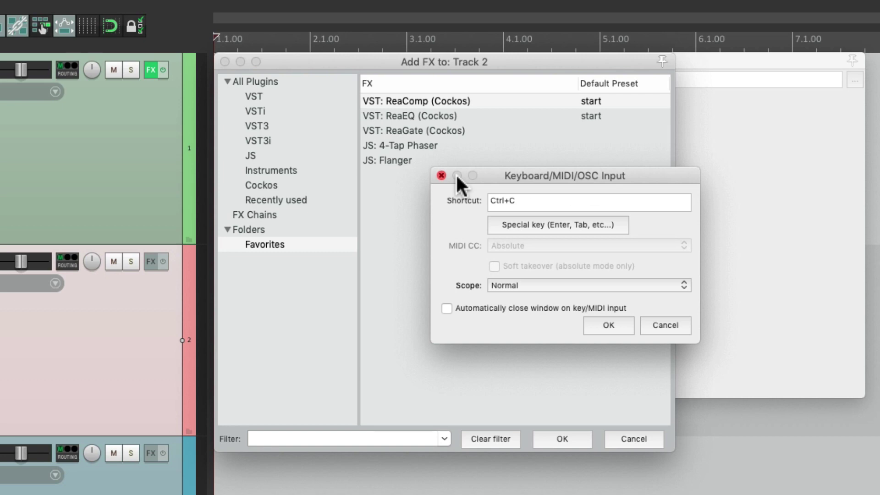
left_click(606, 326)
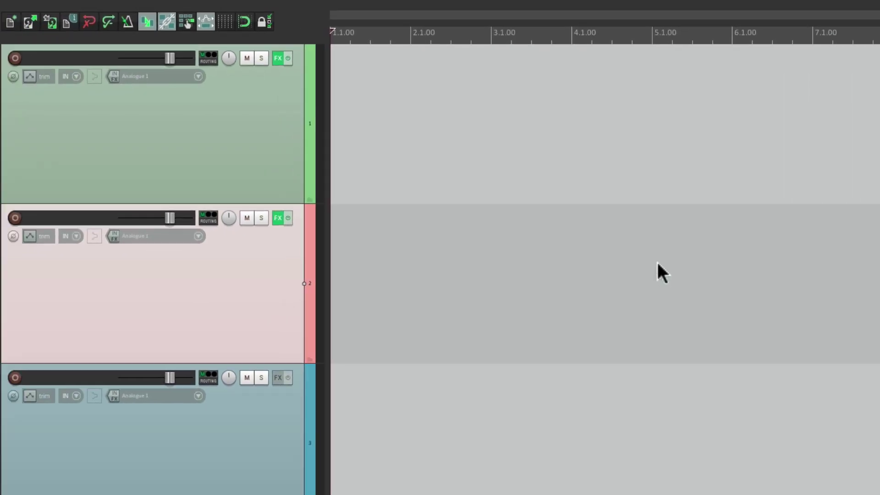
key("super+comma")
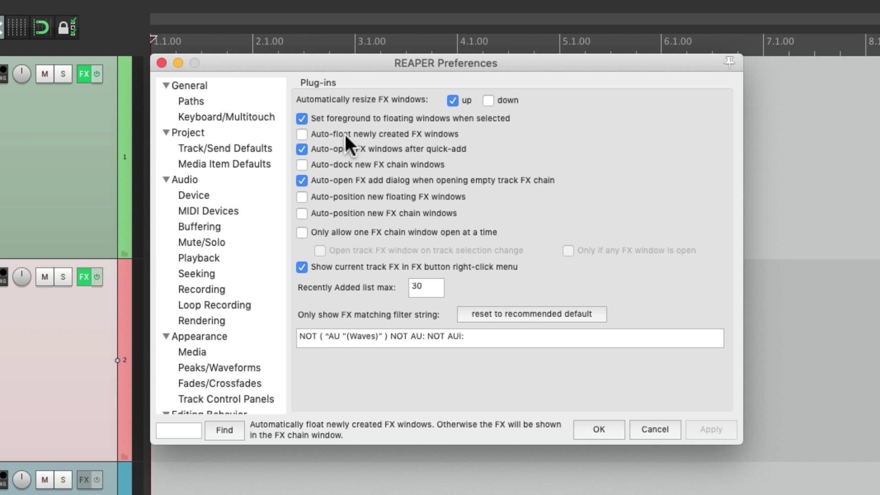
Close the plug-in preferences
key("Escape")
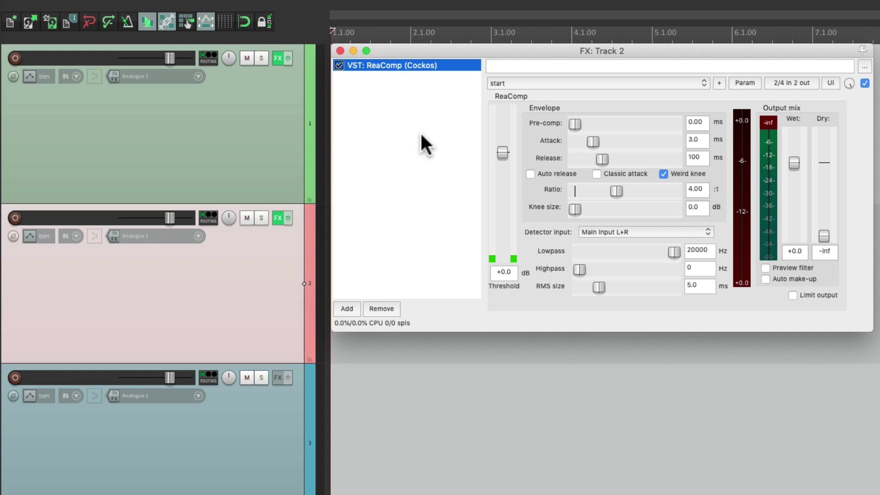
Add two more ReaComp copies to Track 2, then remove them all and close its chain
left_click(281, 261)
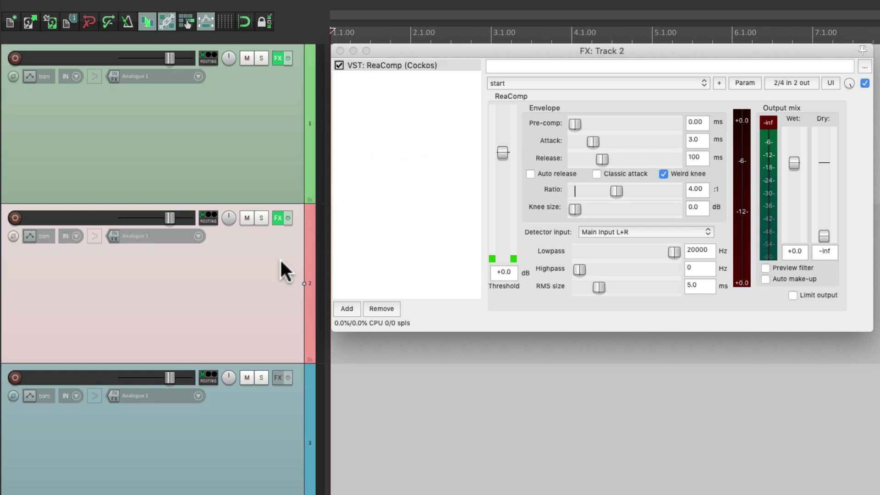
key("super+v")
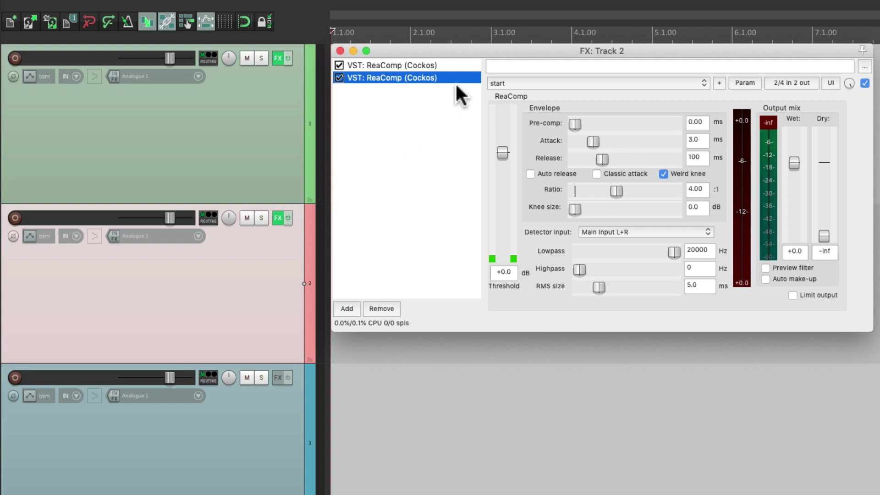
left_click(245, 291)
key("super+v")
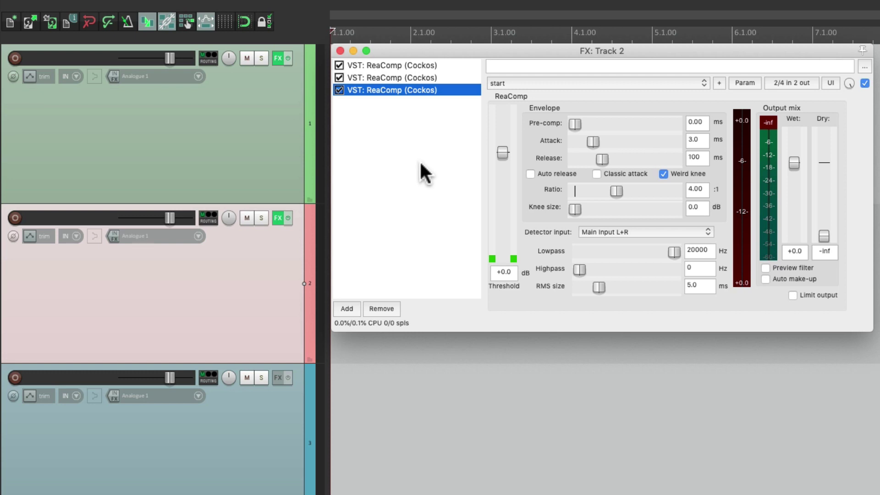
left_click(386, 309)
left_click(386, 309)
left_click(386, 310)
left_click(340, 51)
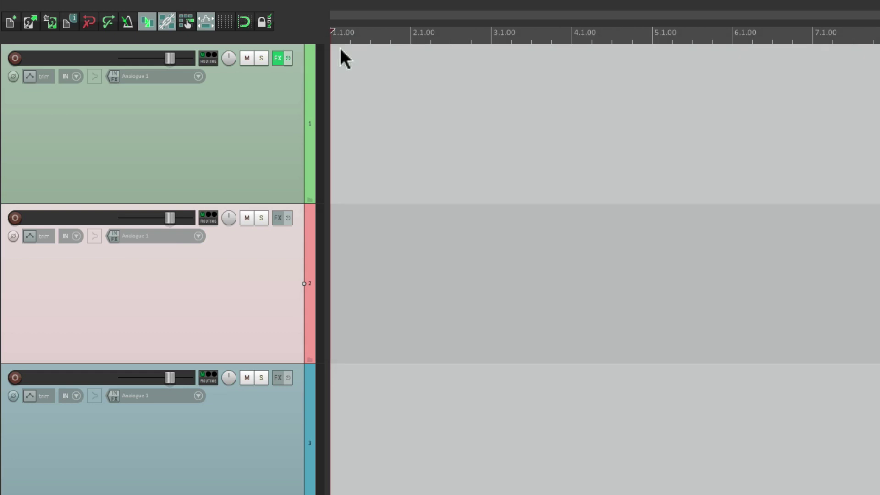
Re-enable auto-float for new FX windows, close the floating ReaComp window, and open the docked Mixer
key("super+comma")
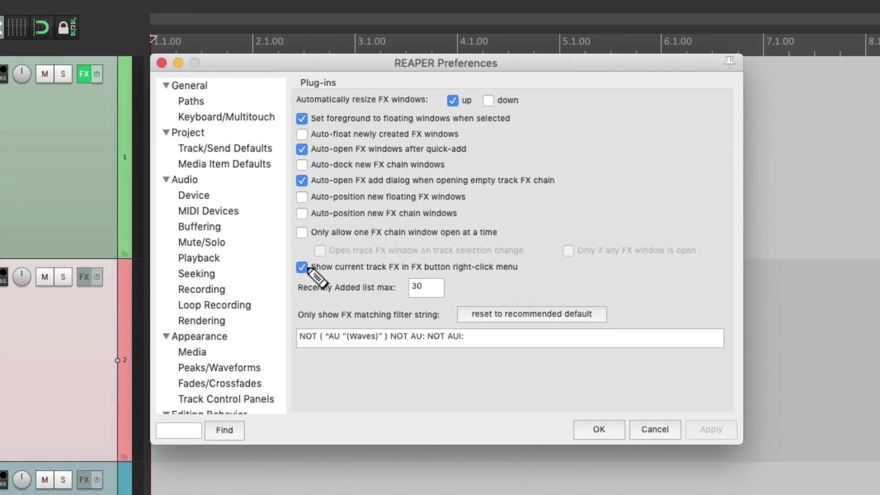
left_click(299, 136)
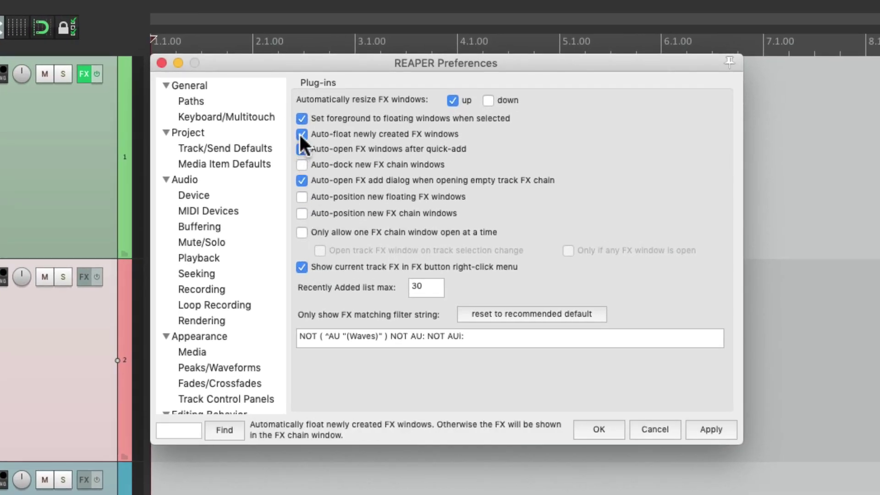
left_click(595, 429)
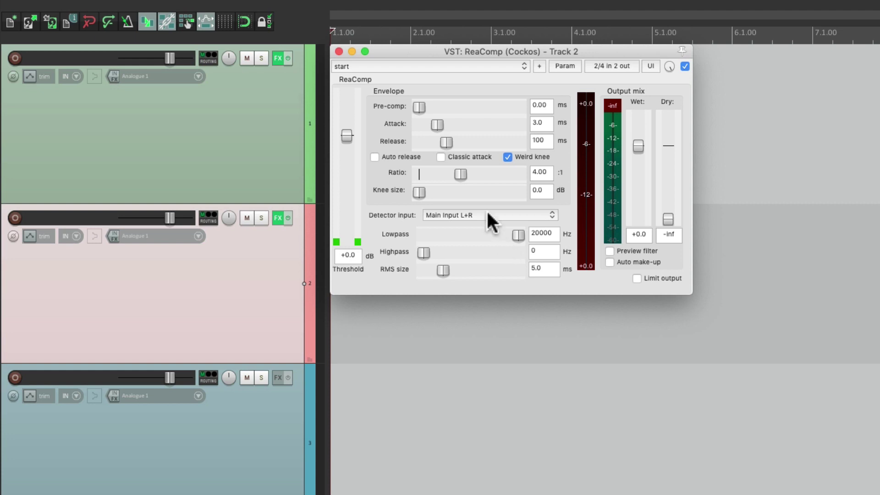
left_click(339, 51)
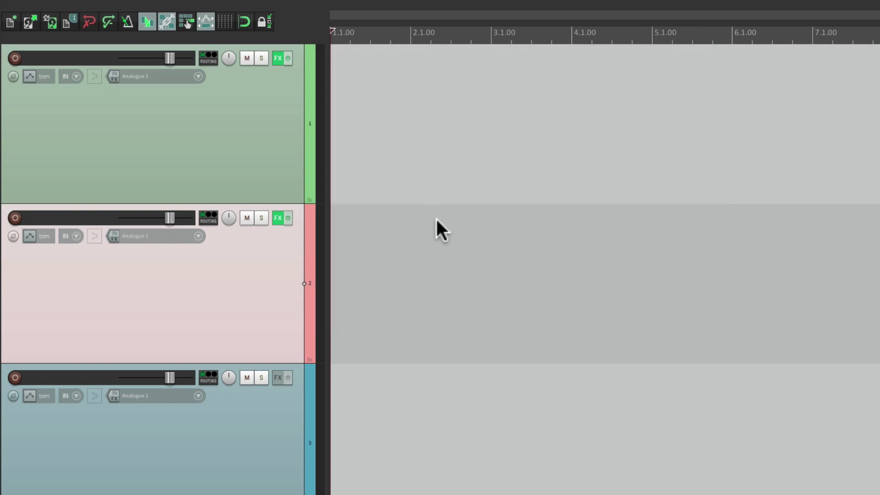
key("ctrl+m")
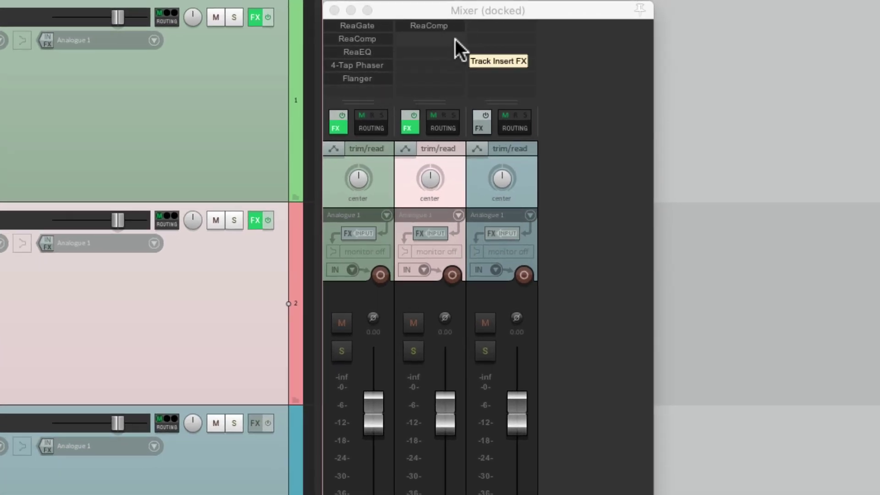
Drag copies of ReaComp, ReaEQ and 4-Tap Phaser from track 1's FX slots into track 2's
left_click_drag(370, 39, 419, 46)
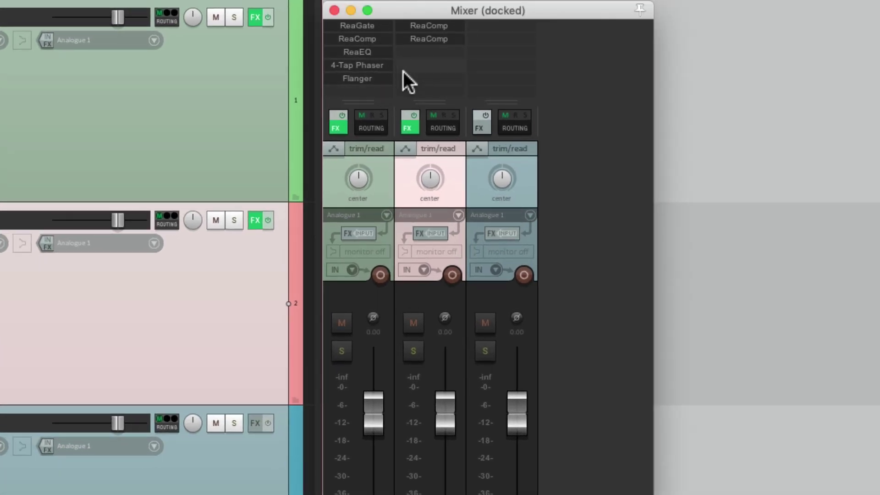
left_click_drag(366, 54, 429, 65)
left_click(444, 67, "alt")
left_click_drag(367, 65, 452, 80)
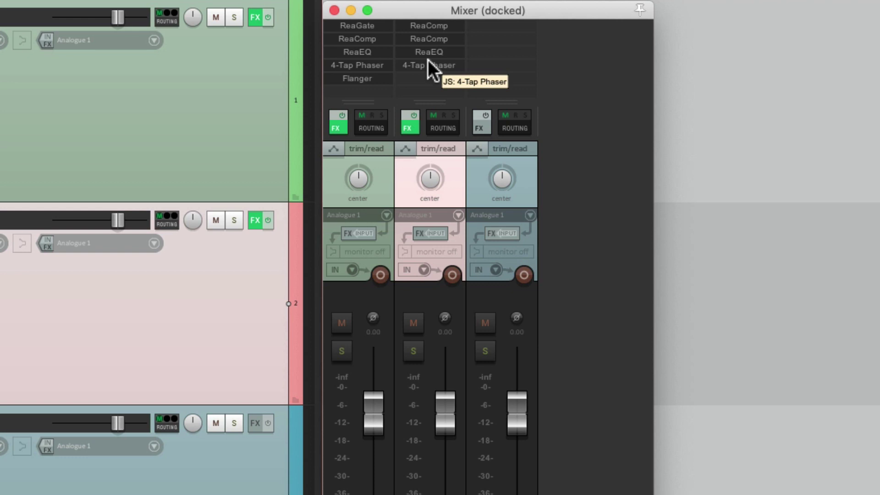
left_click(368, 27)
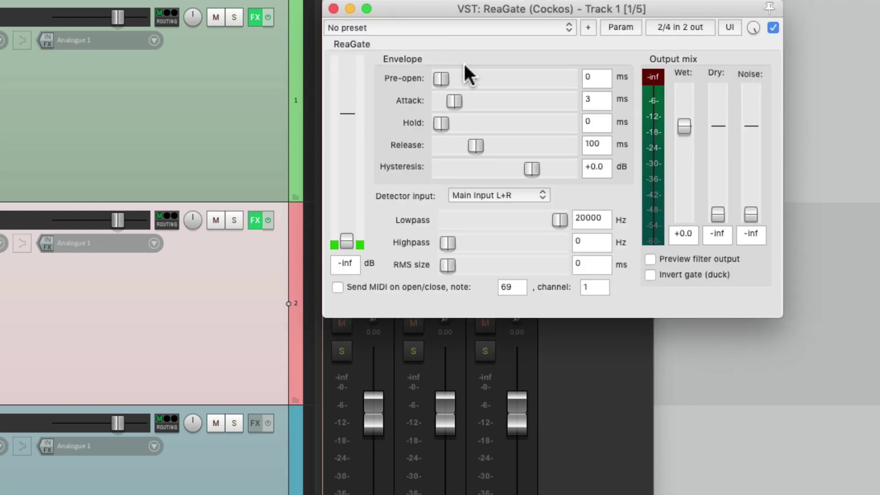
left_click(328, 8)
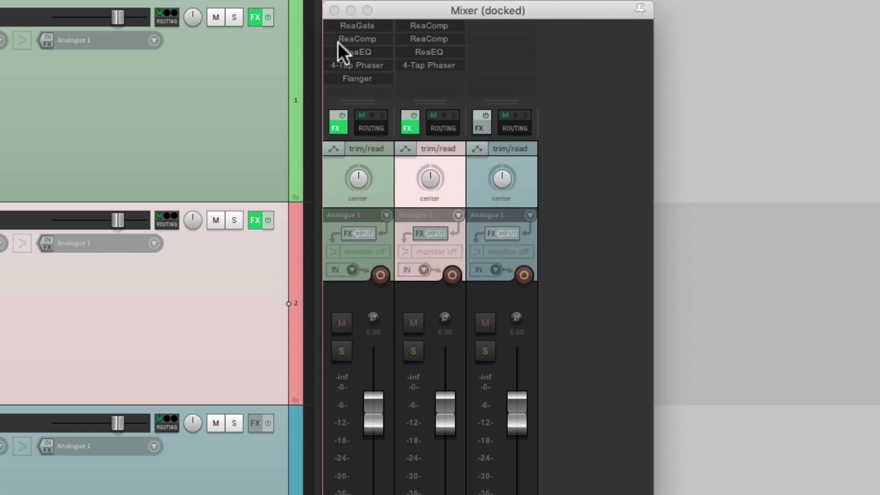
left_click(339, 41)
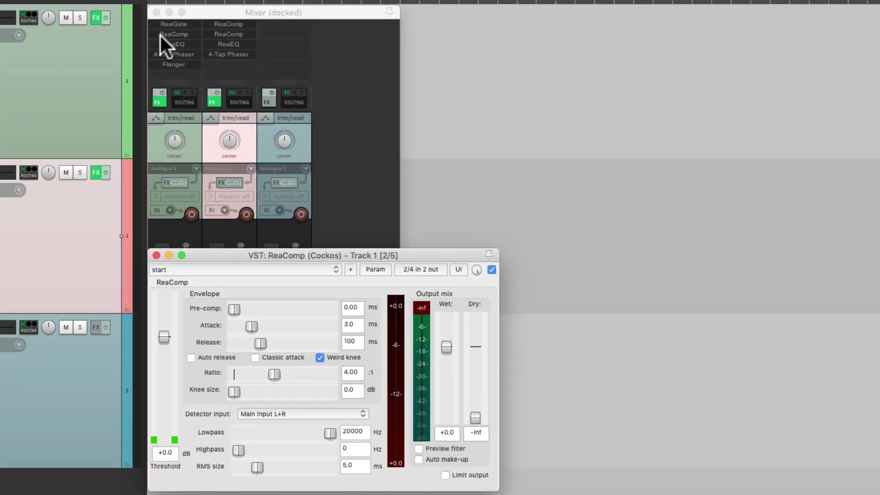
left_click(158, 42)
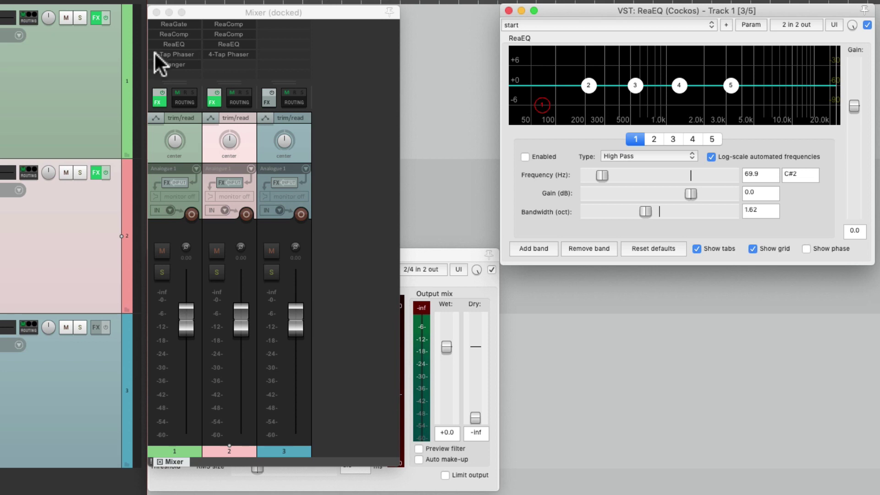
left_click(154, 52)
left_click(155, 61)
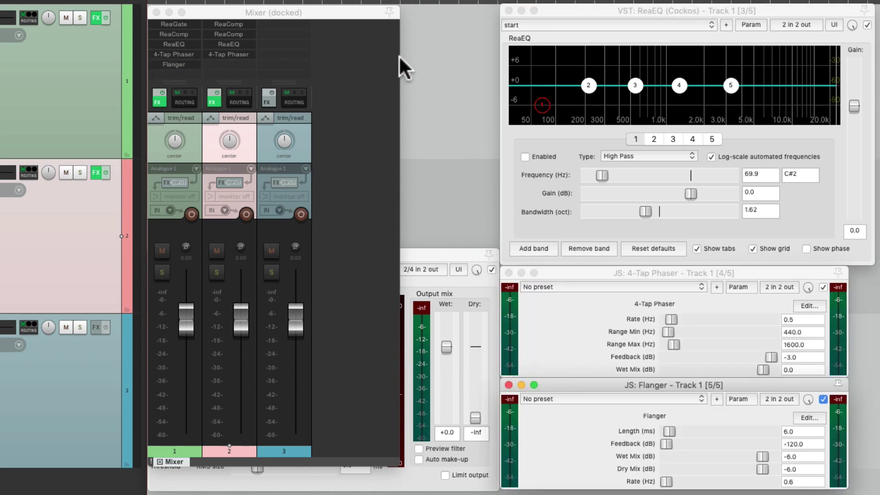
left_click(507, 10)
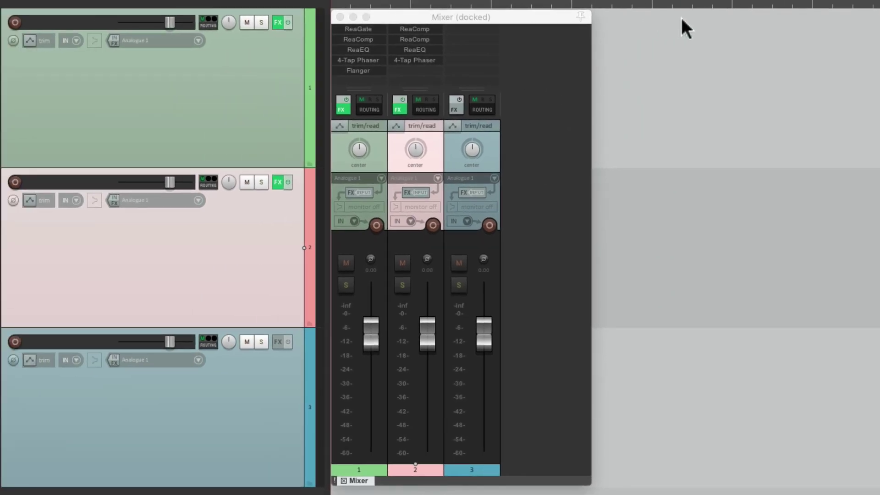
left_click(340, 109)
left_click(416, 134)
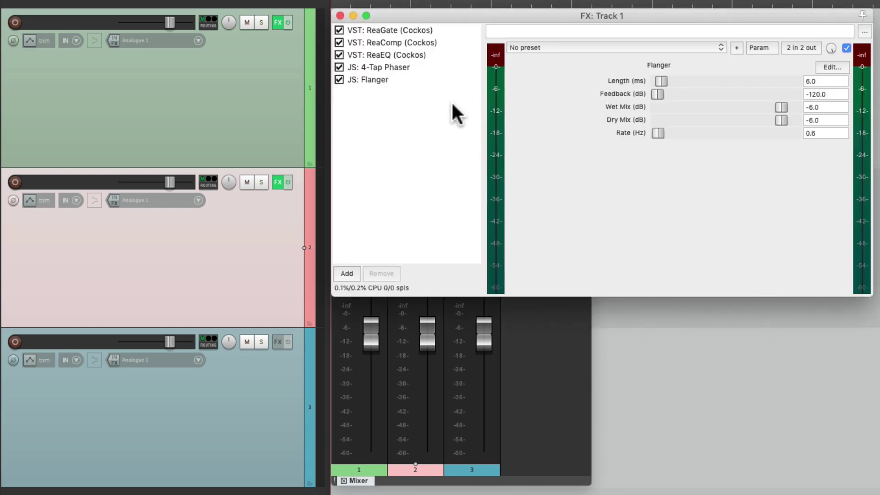
left_click(339, 16)
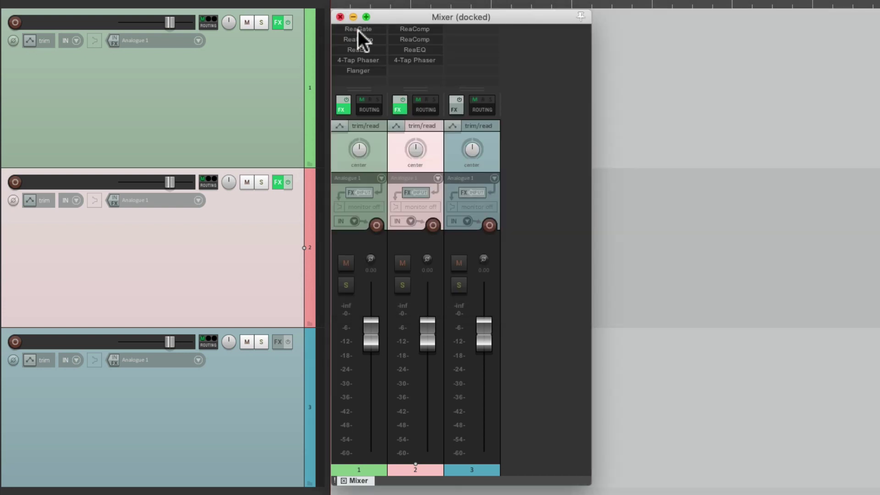
right_click(342, 107)
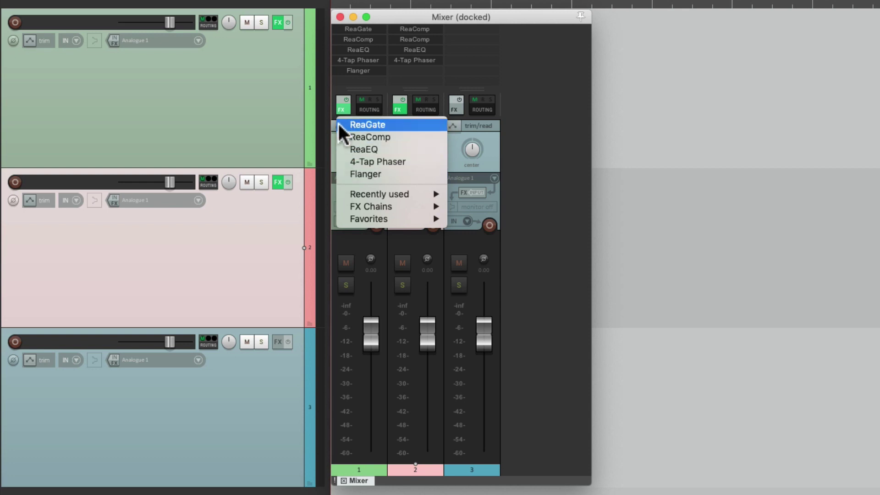
left_click(339, 80)
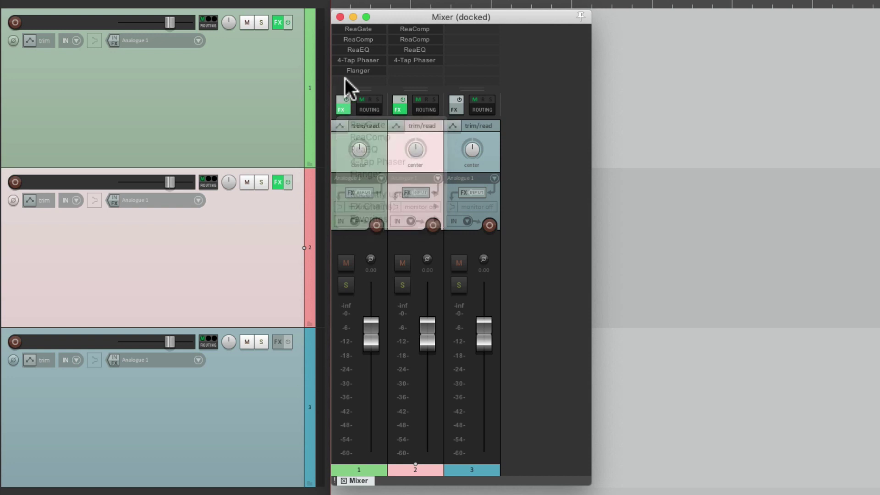
left_click(340, 108)
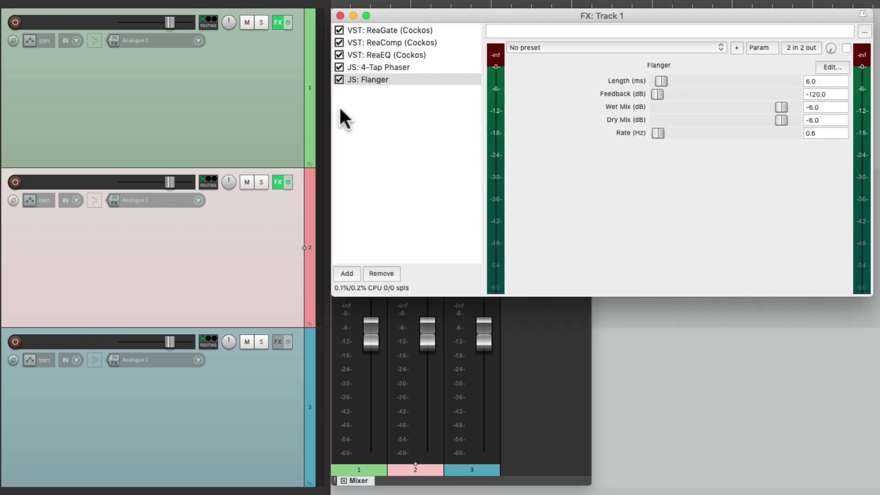
left_click(339, 16)
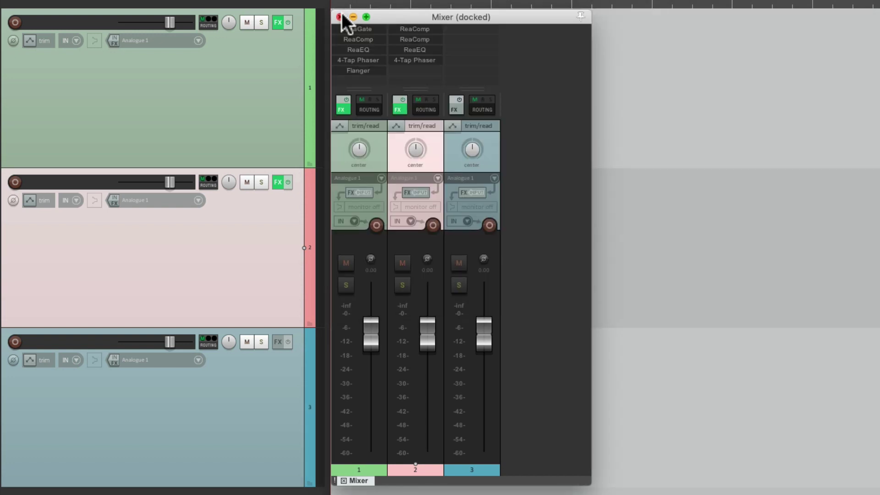